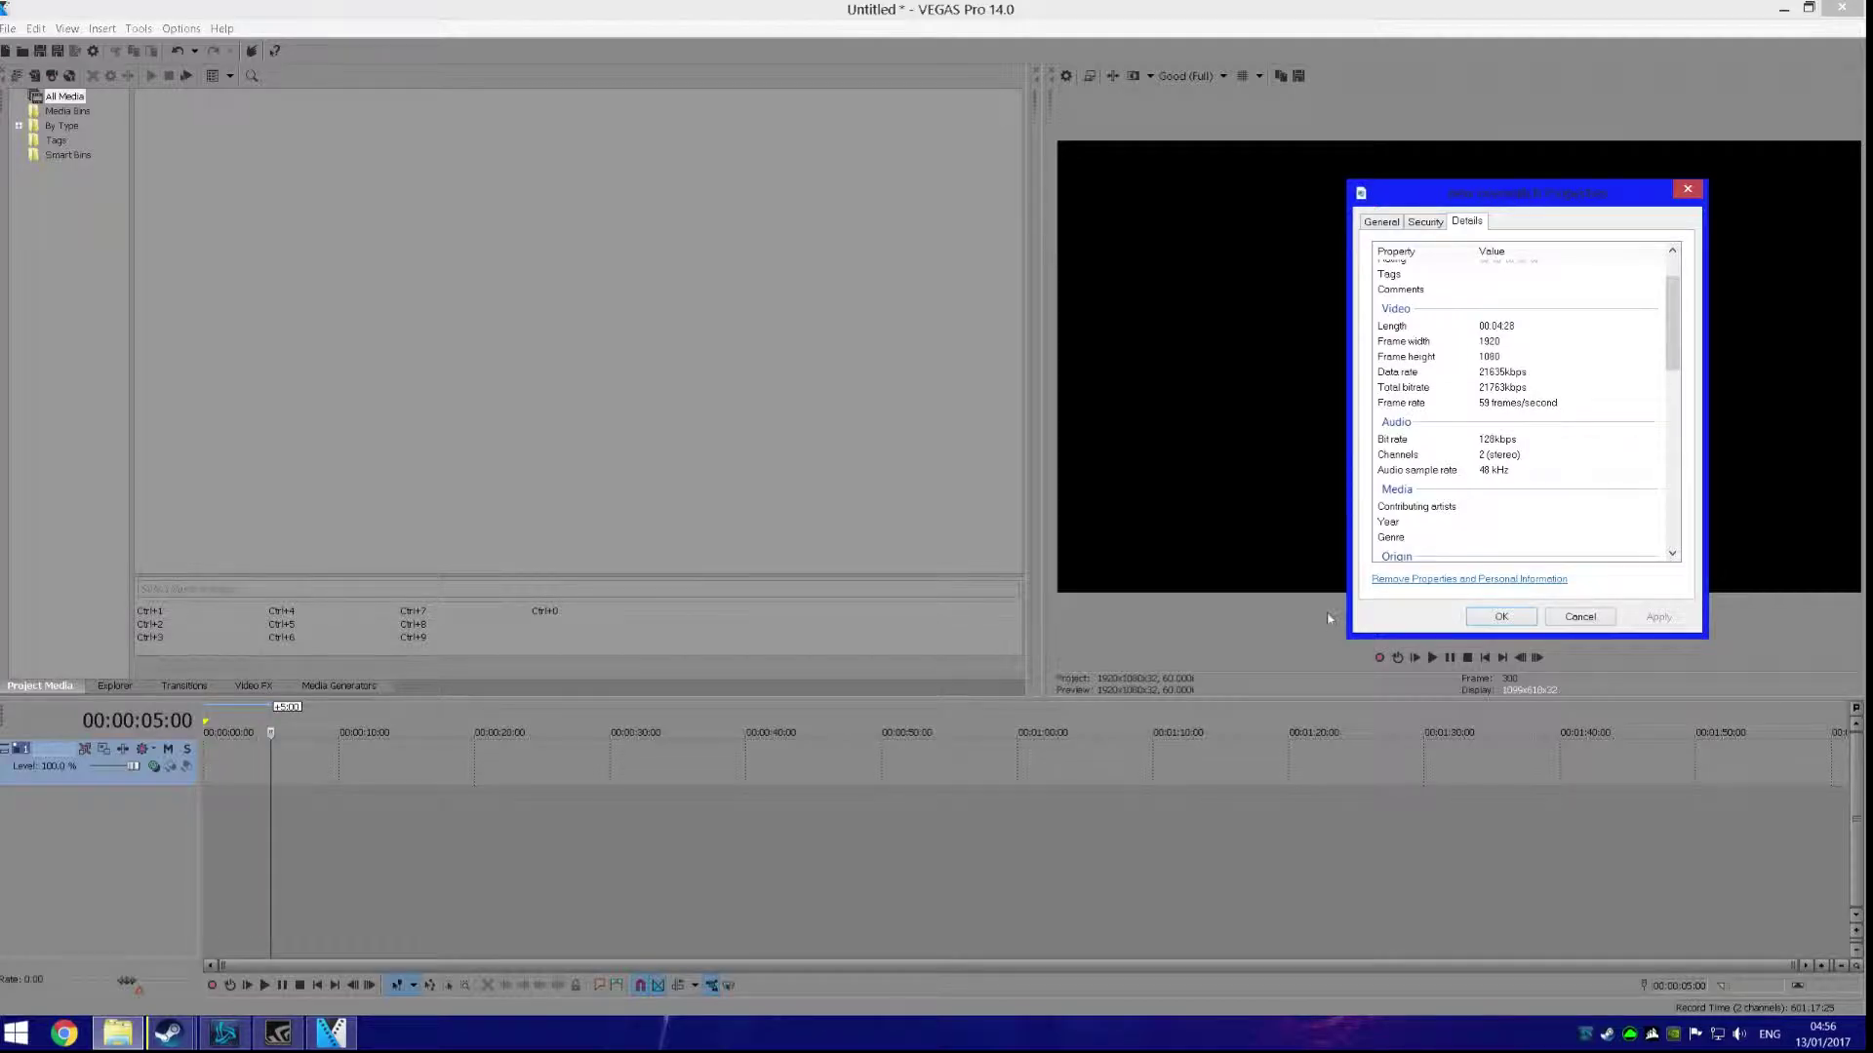
# - Close the clip's Properties after confirming 1920x1080, 59 fps and 00:04:28 duration
pyautogui.click(1687, 188)
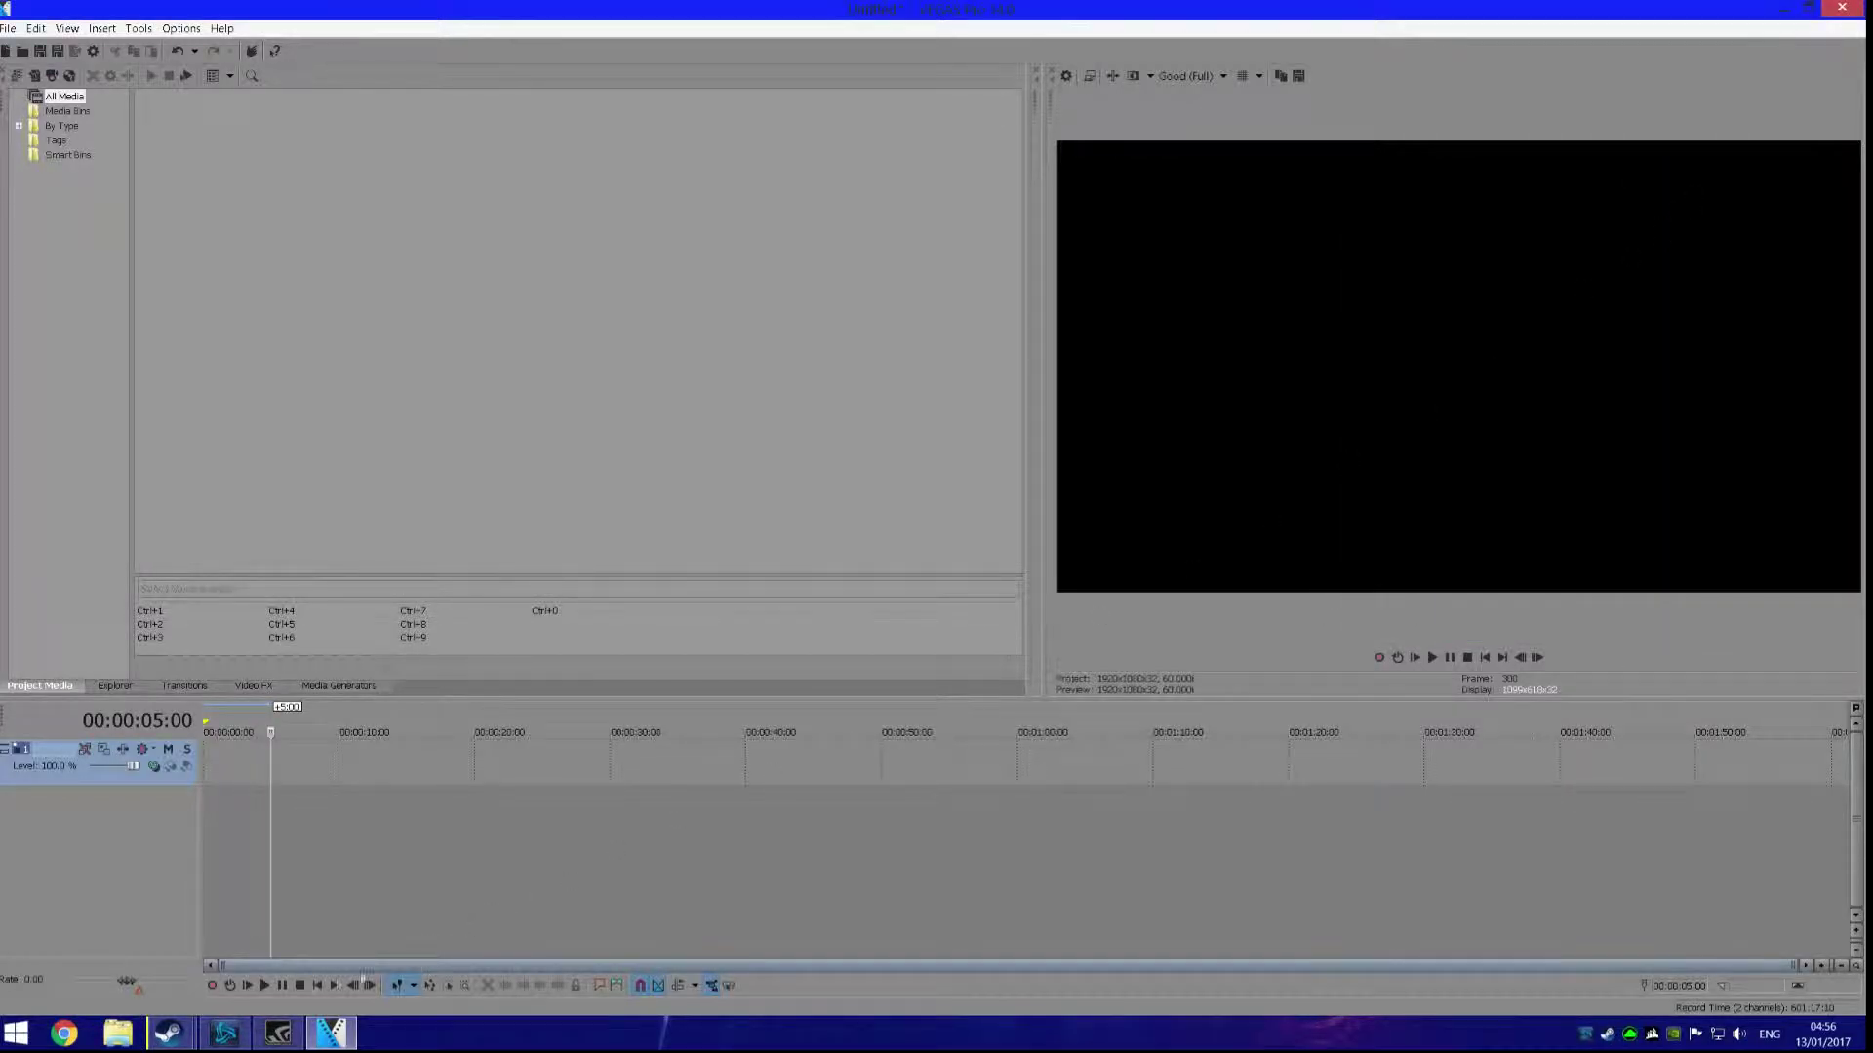
pyautogui.click(118, 1033)
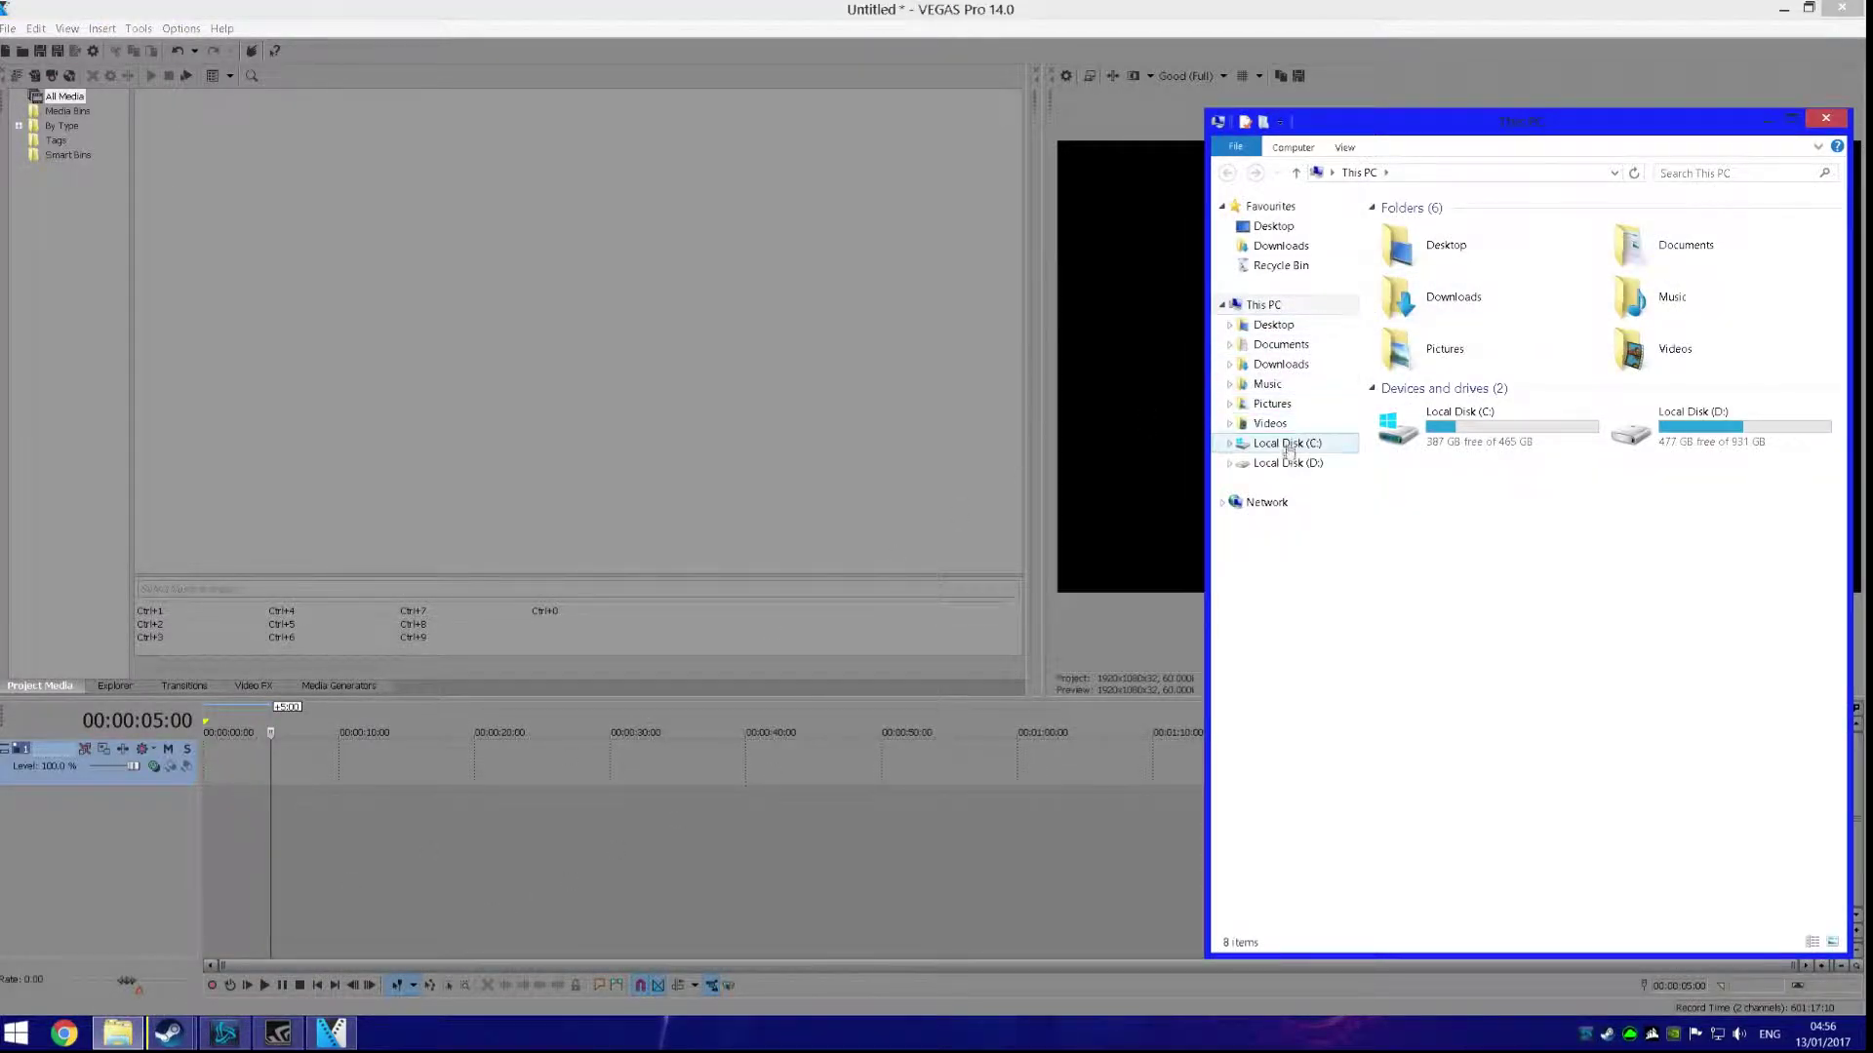
pyautogui.rightClick(1414, 267)
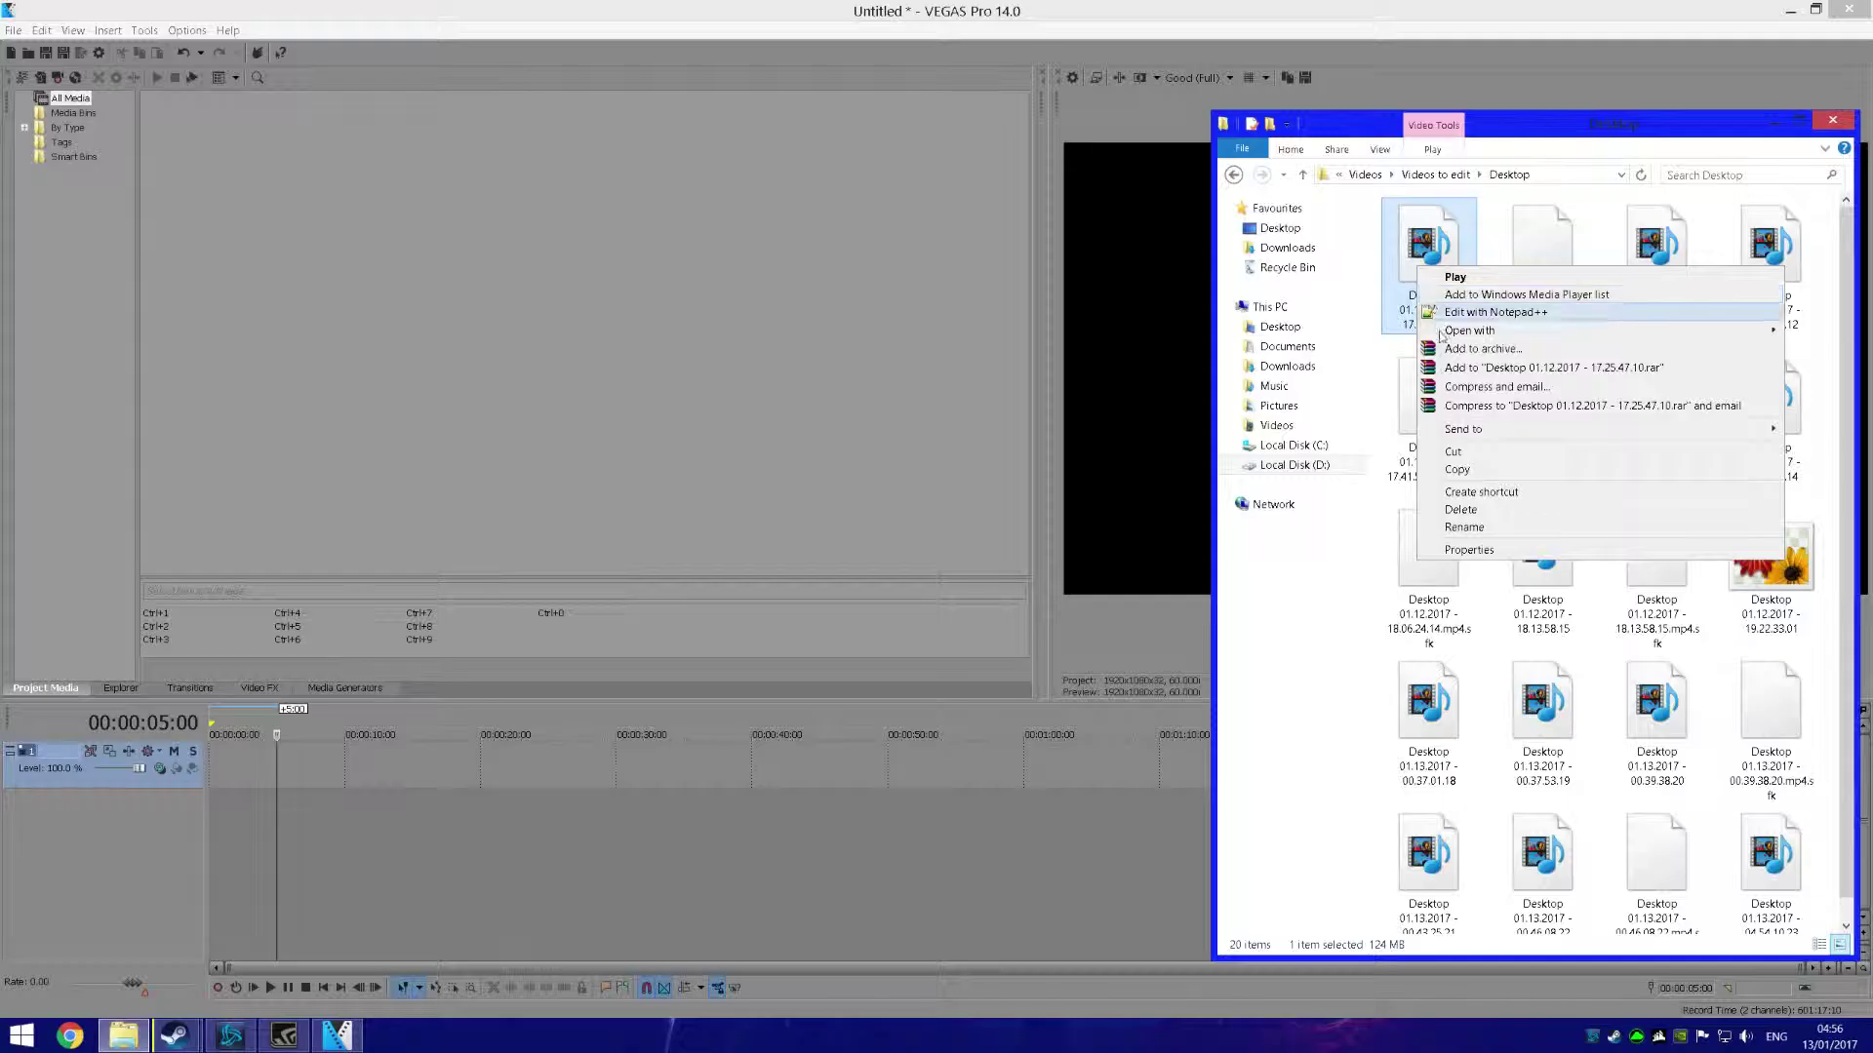
pyautogui.click(1503, 554)
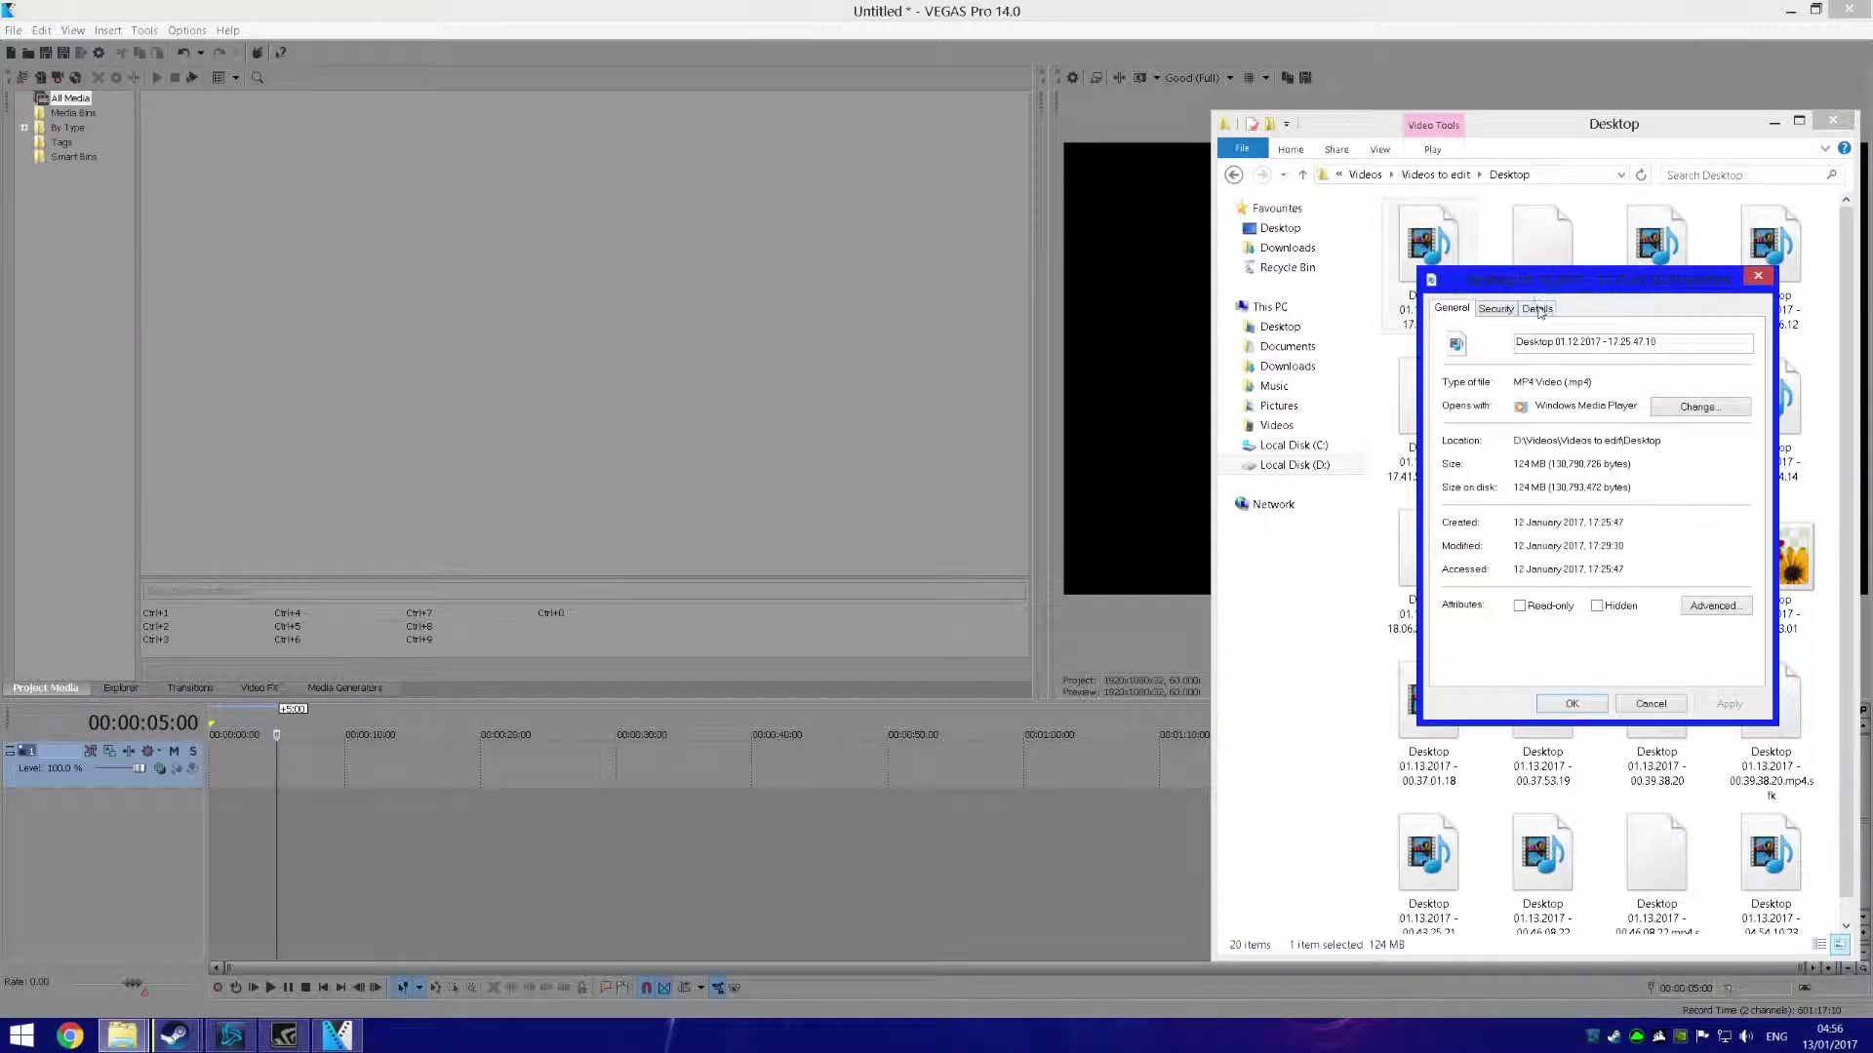
pyautogui.click(1538, 310)
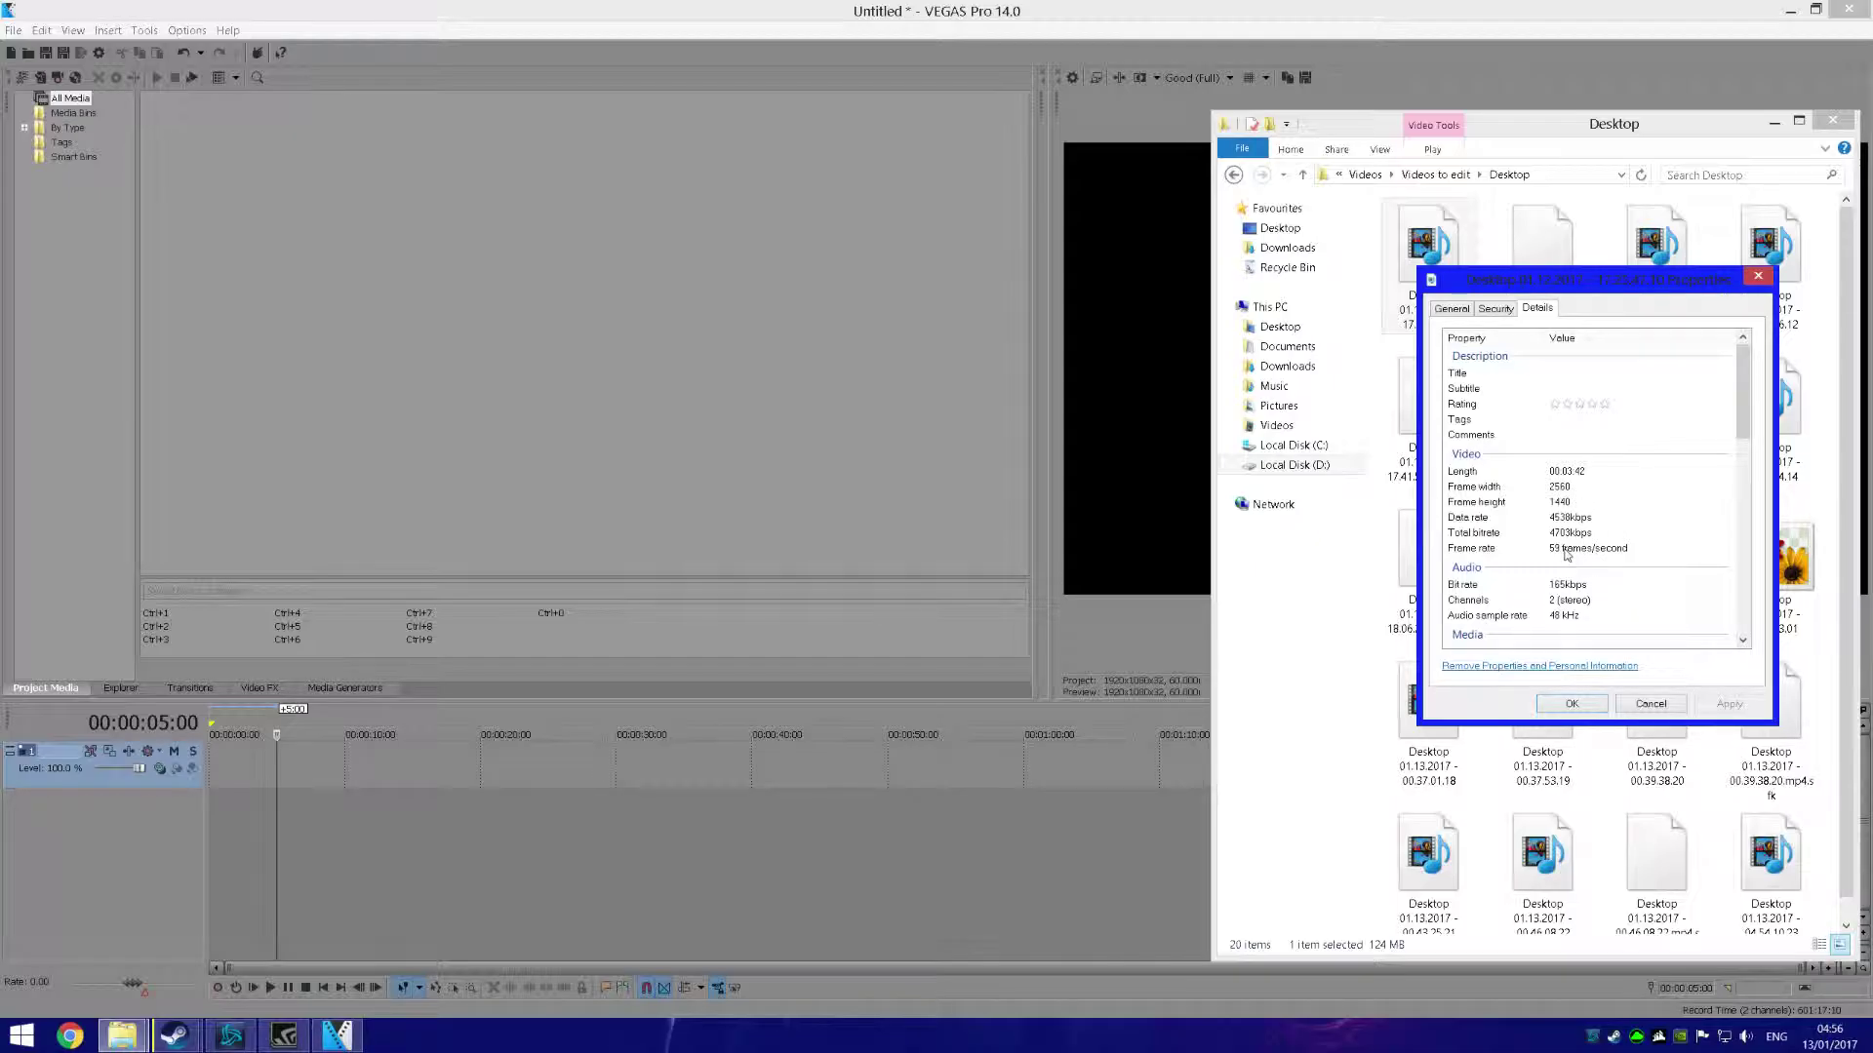
pyautogui.click(1577, 491)
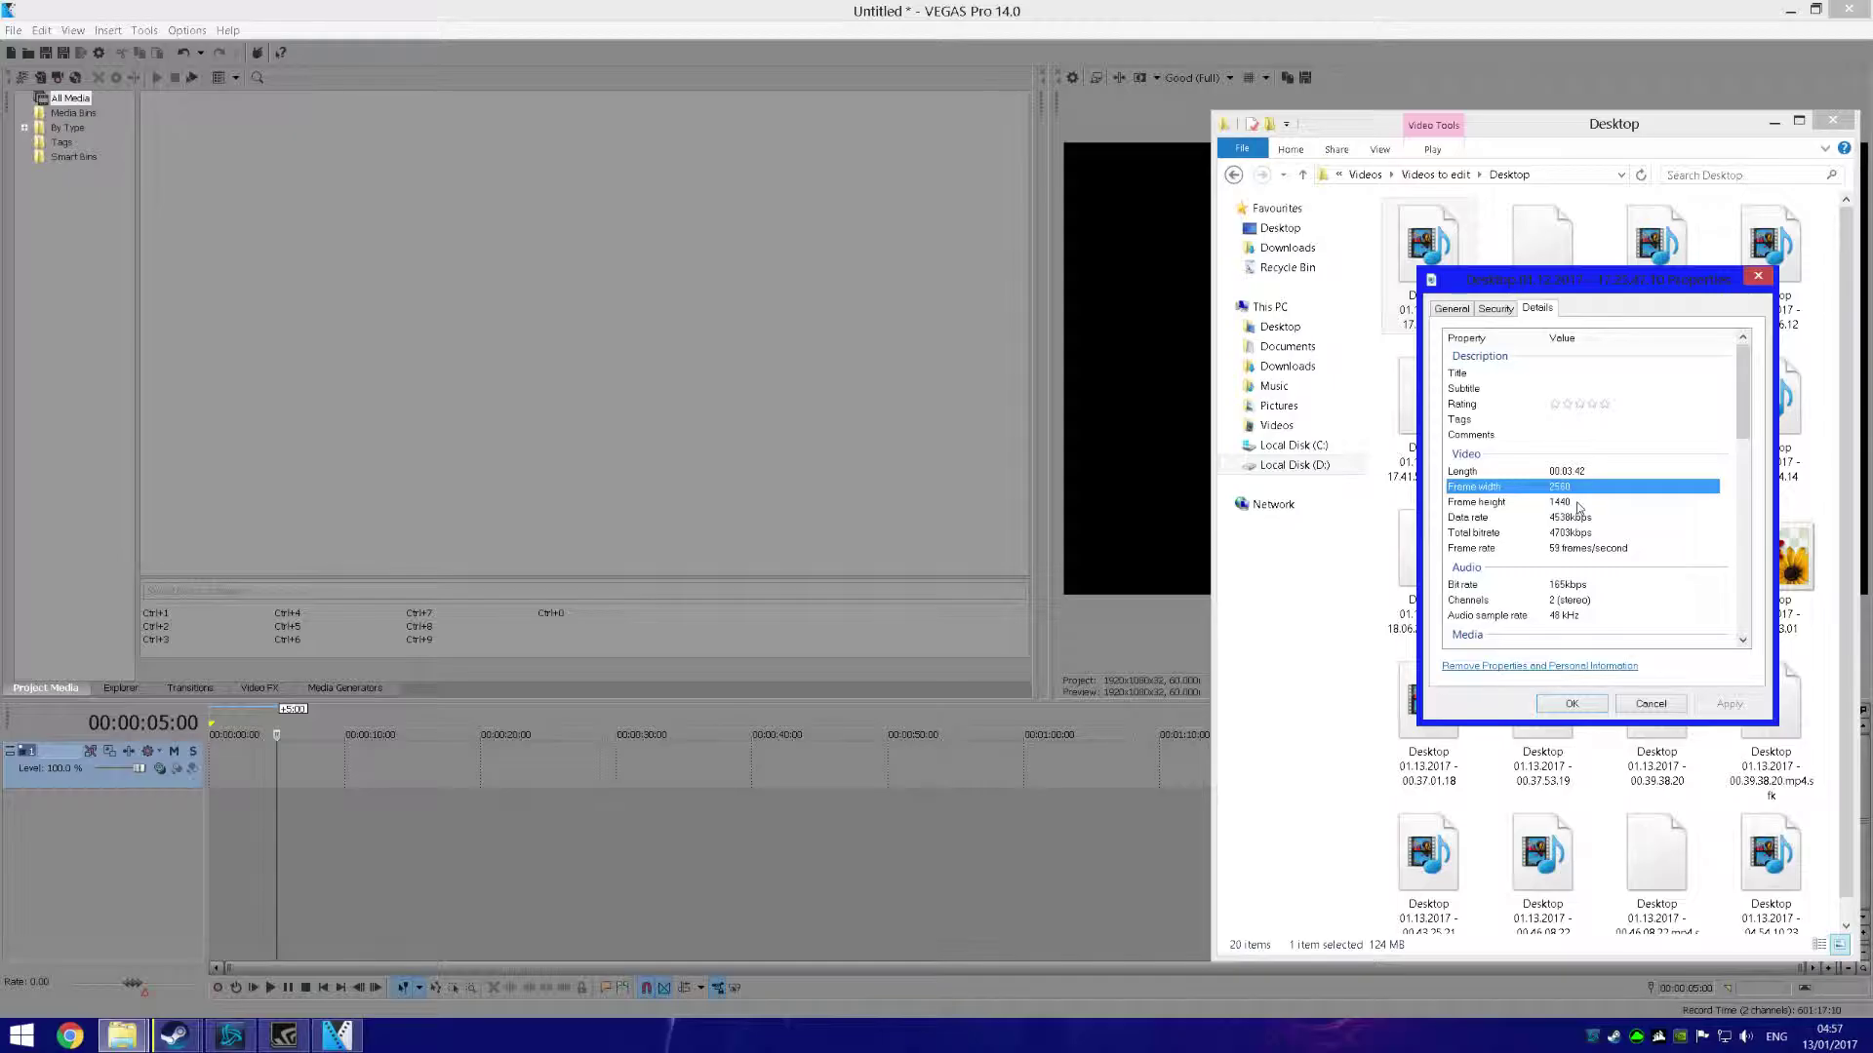
pyautogui.click(1579, 504)
pyautogui.click(1590, 550)
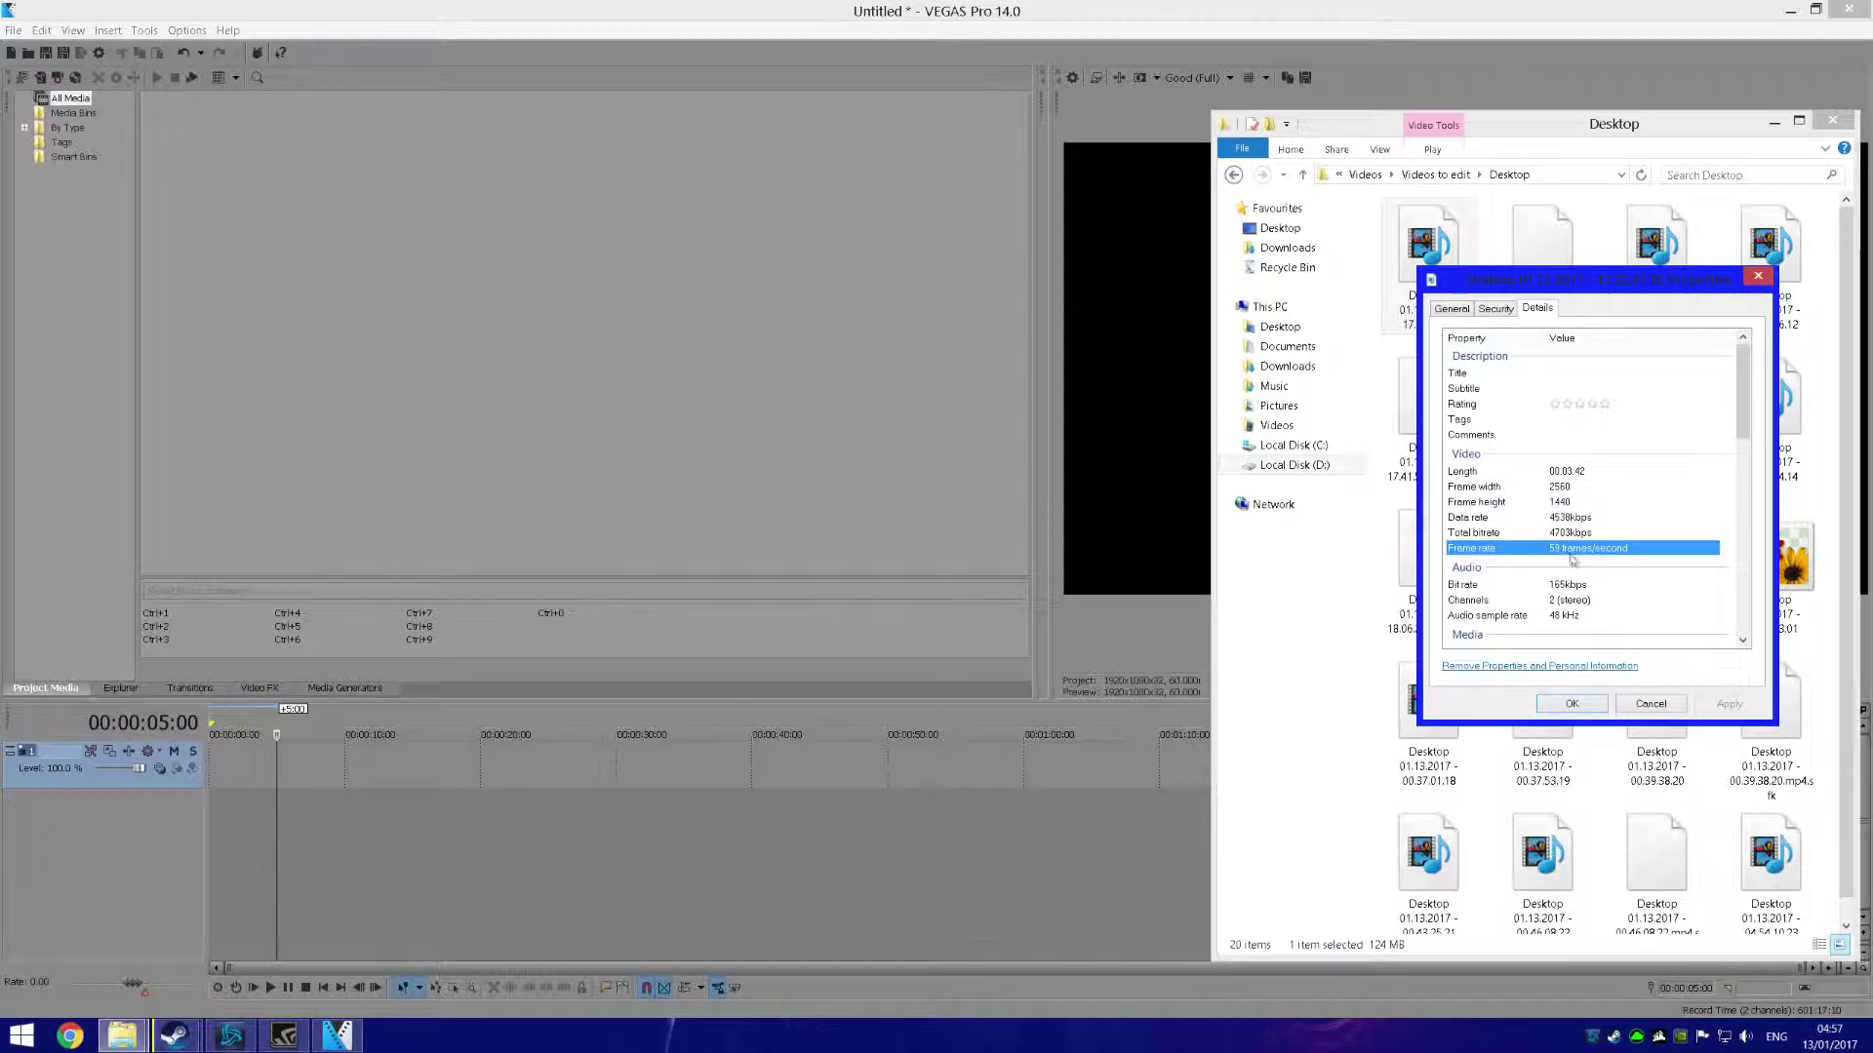
pyautogui.click(1640, 705)
pyautogui.click(1833, 119)
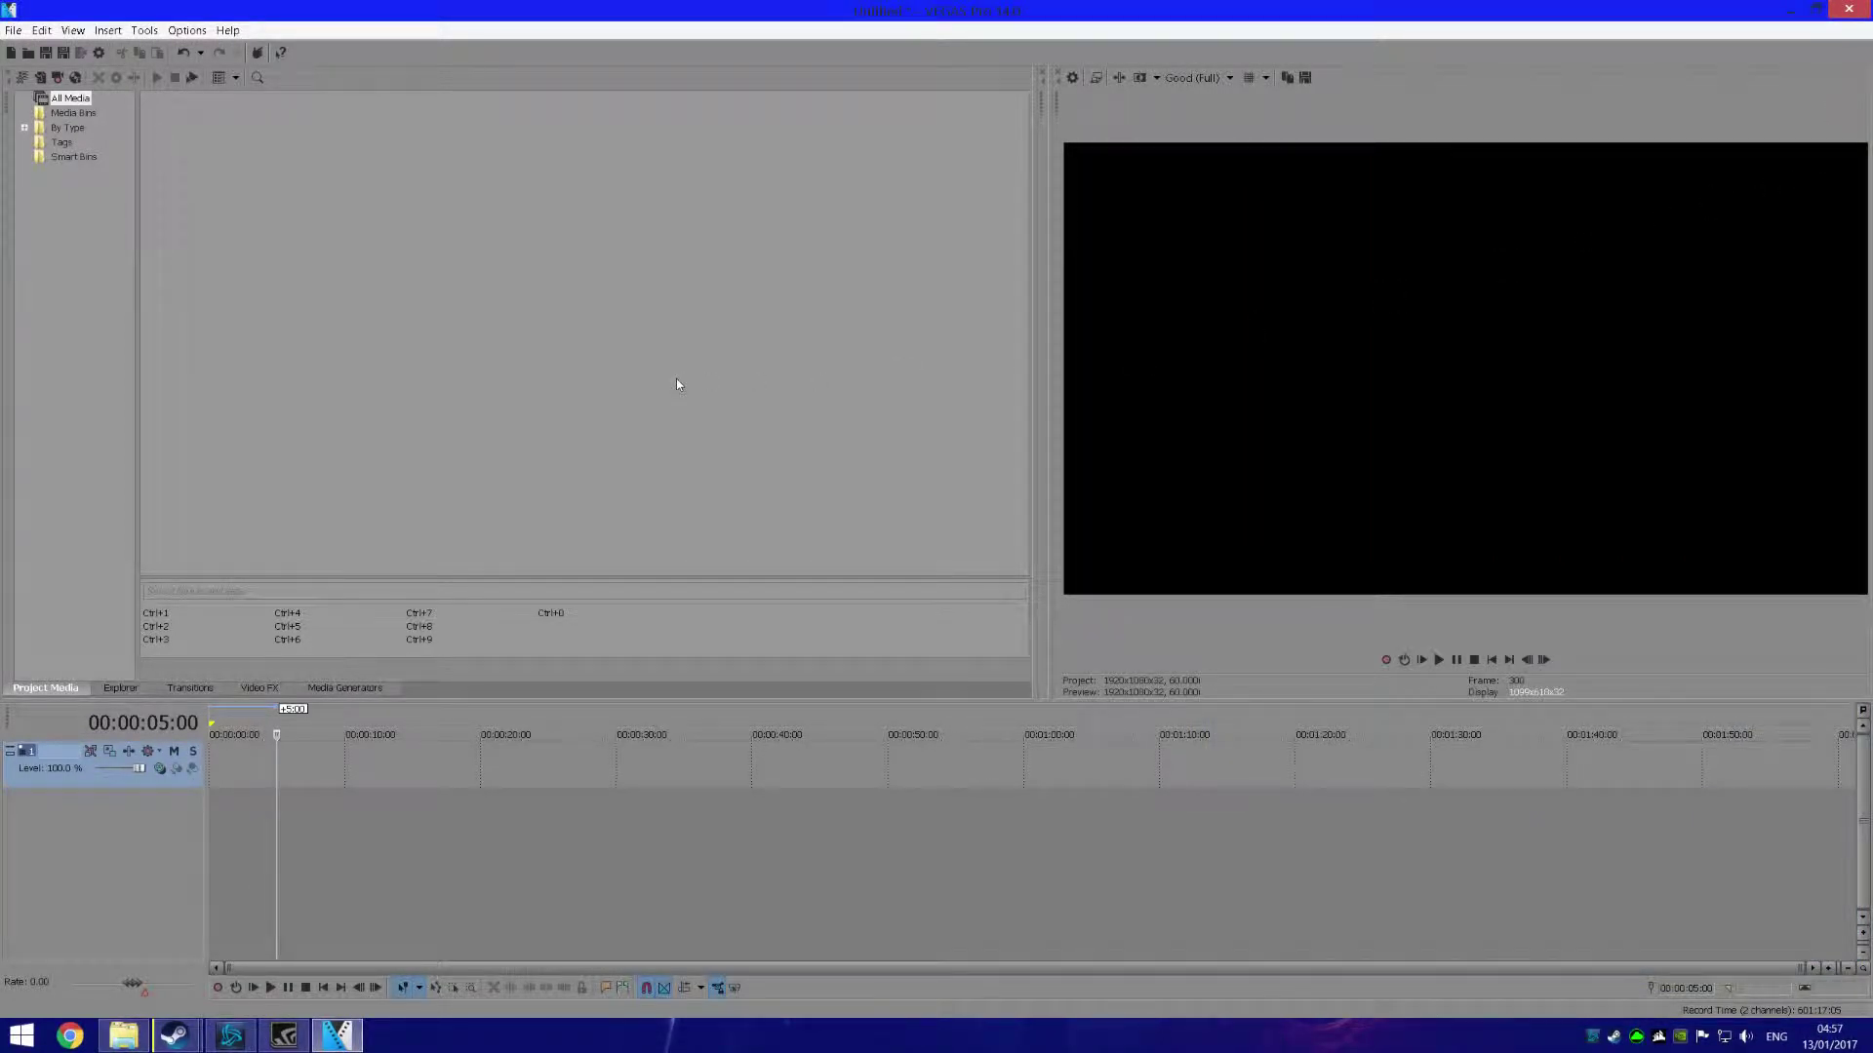
pyautogui.click(13, 30)
pyautogui.click(35, 70)
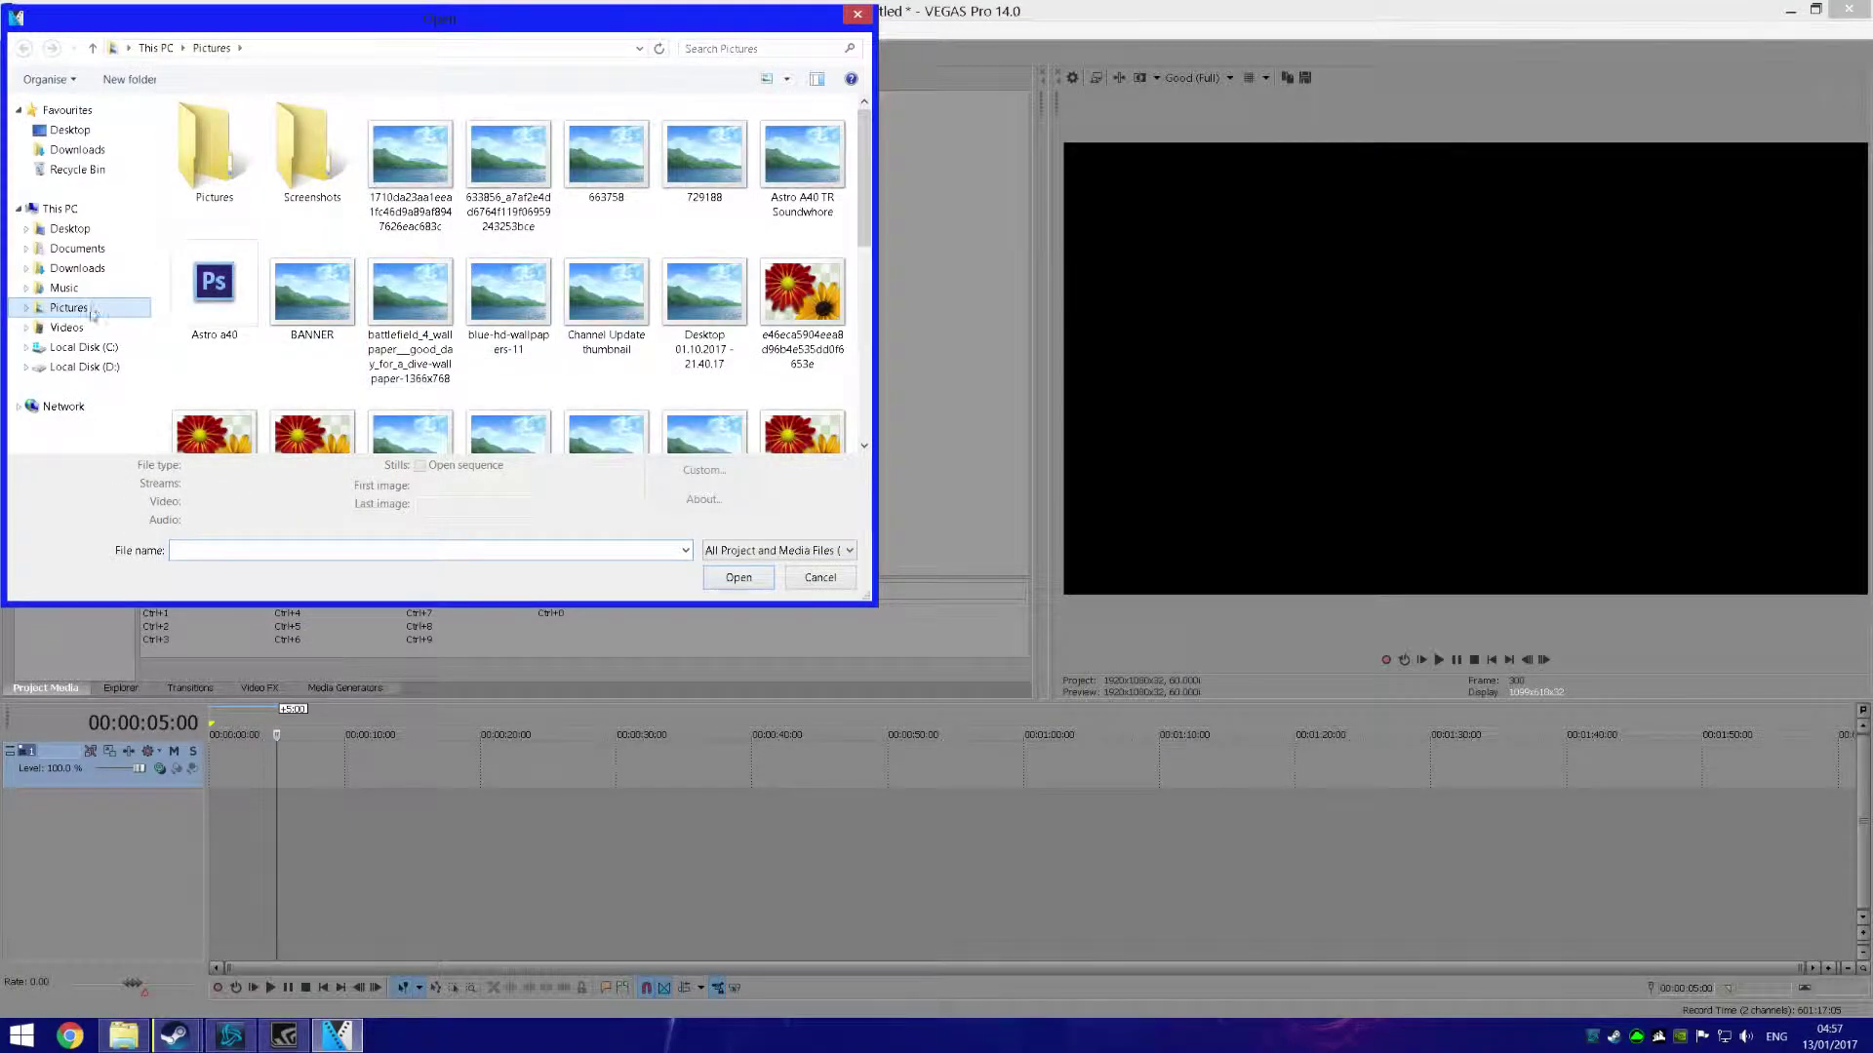
pyautogui.click(67, 328)
pyautogui.click(314, 156)
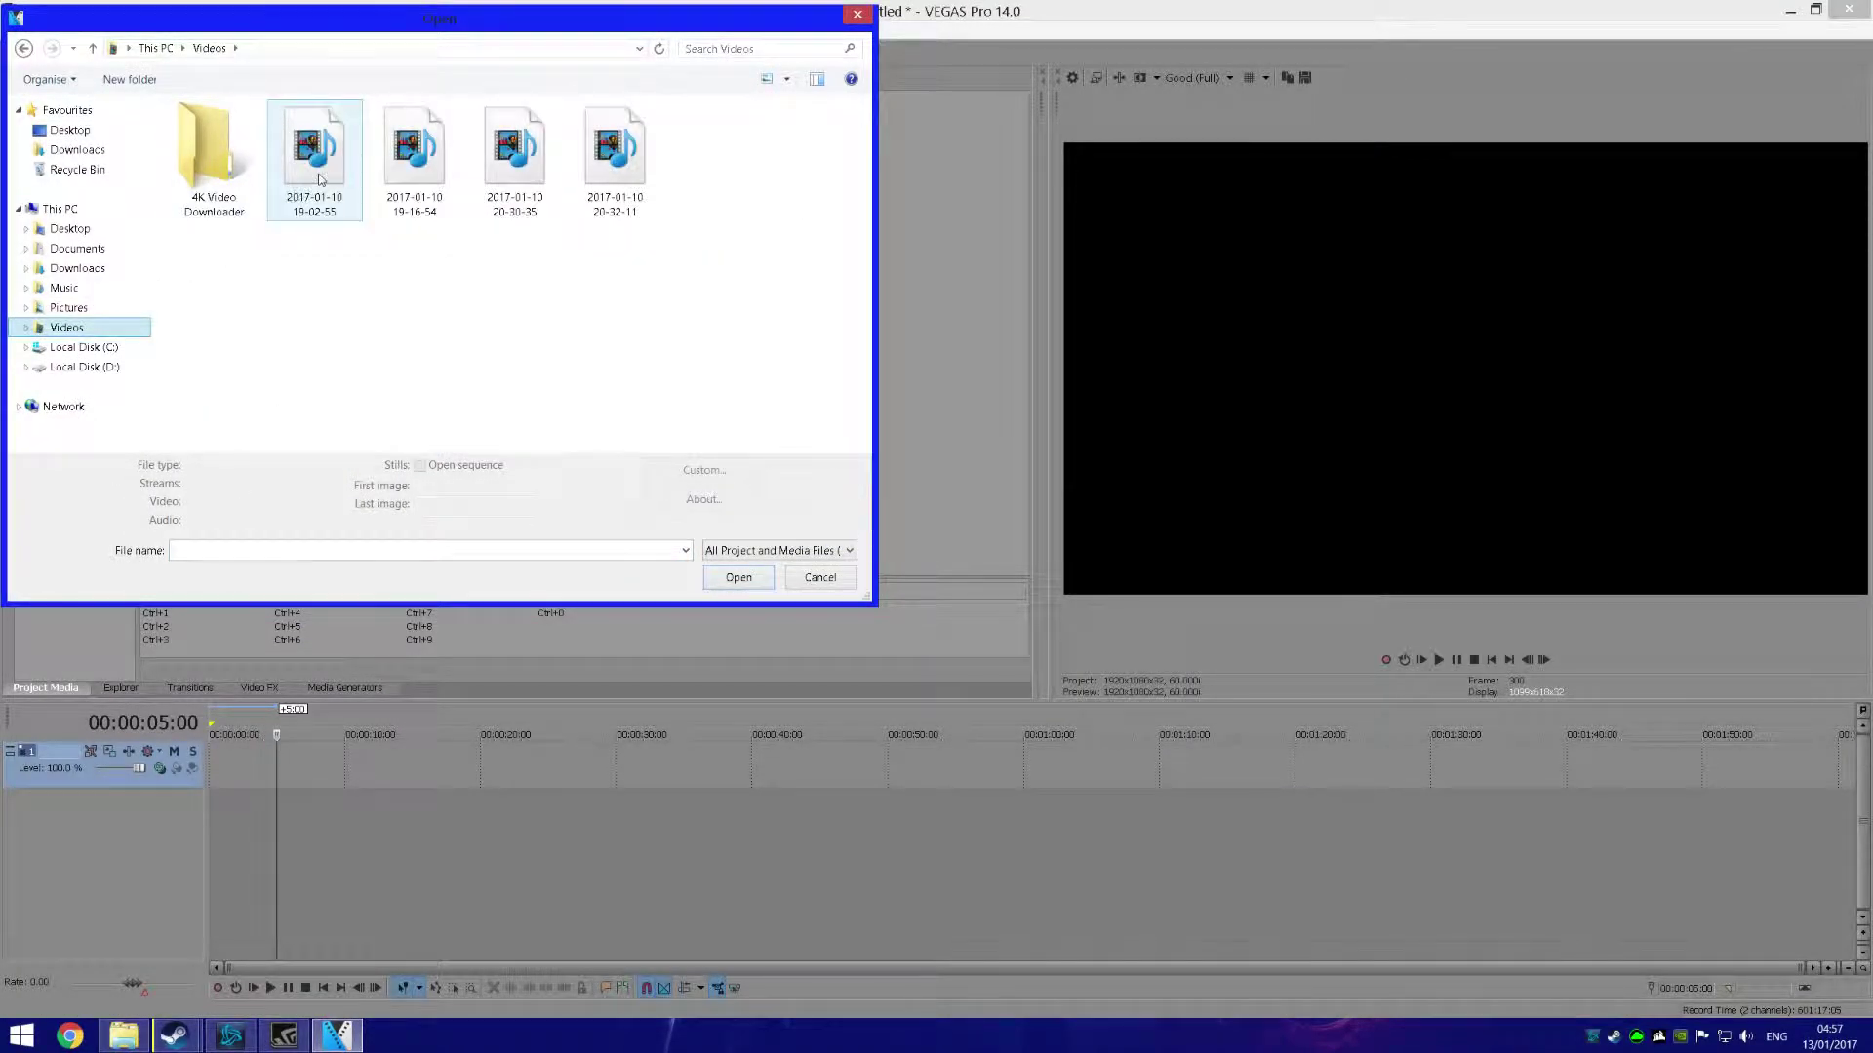
pyautogui.click(739, 594)
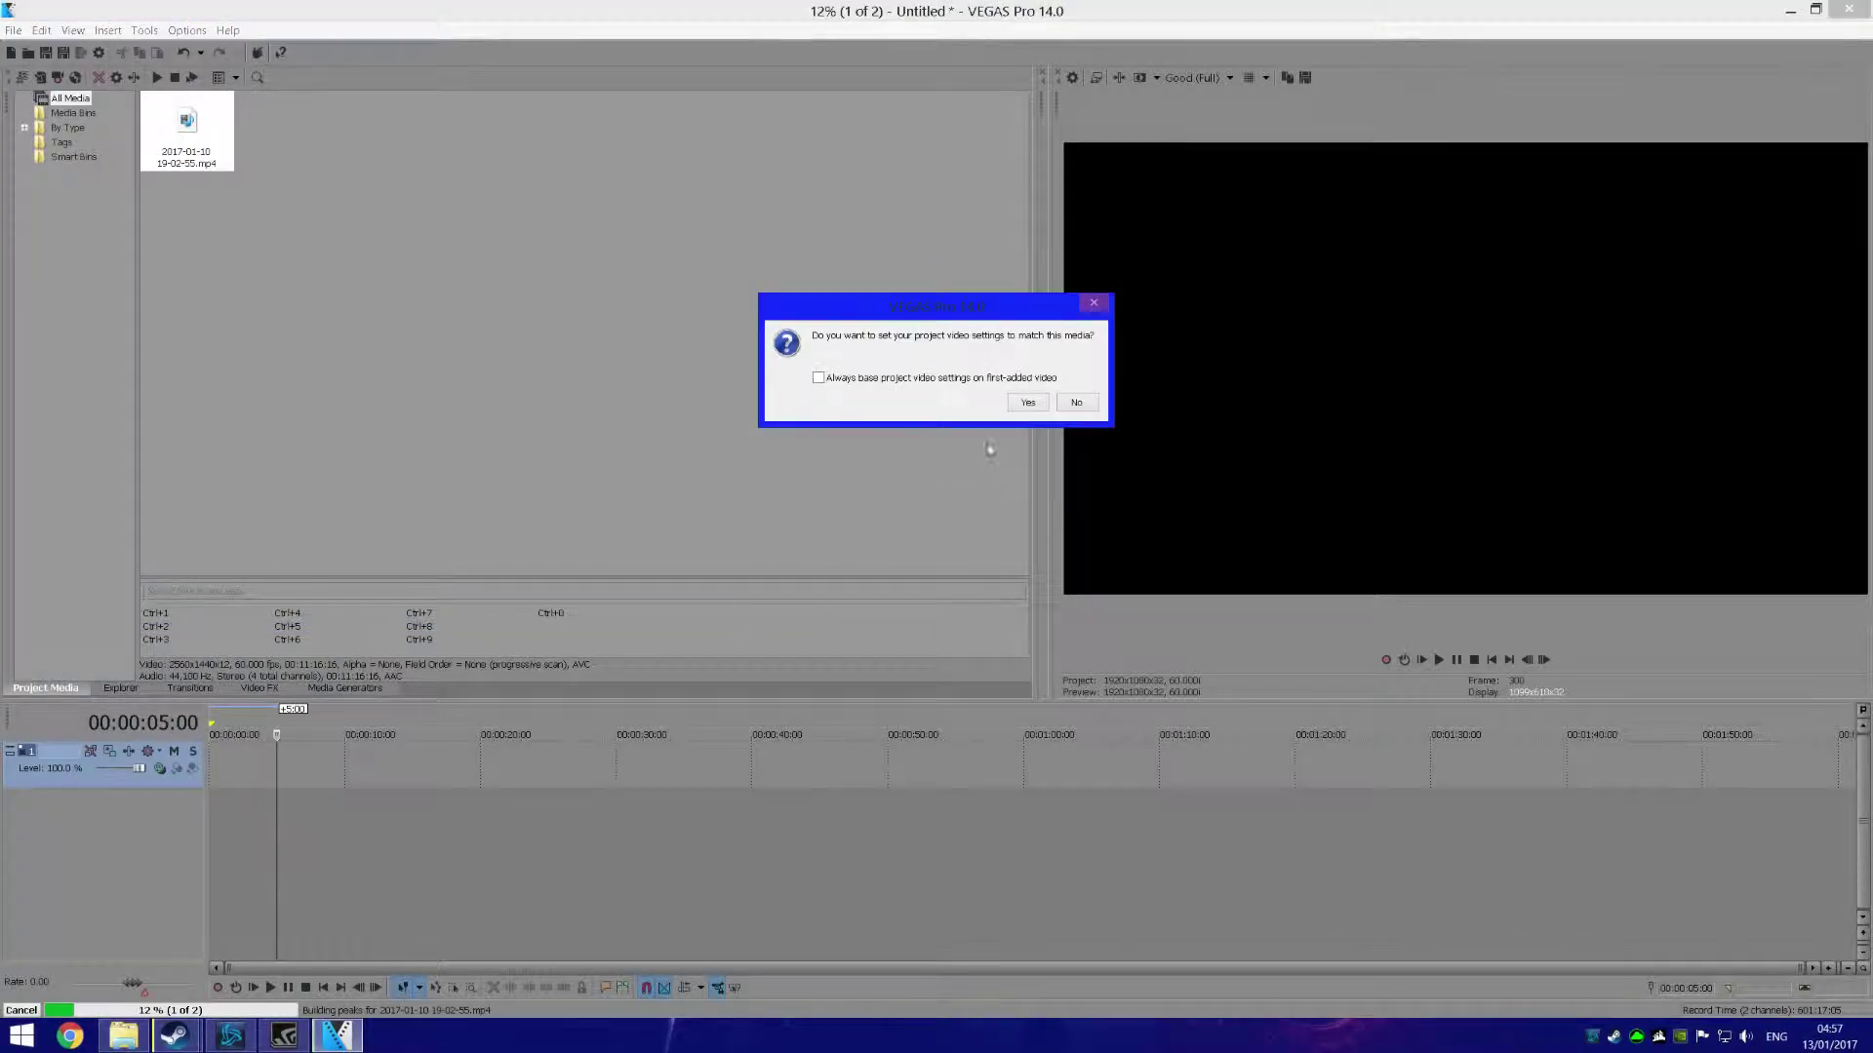
pyautogui.click(1050, 407)
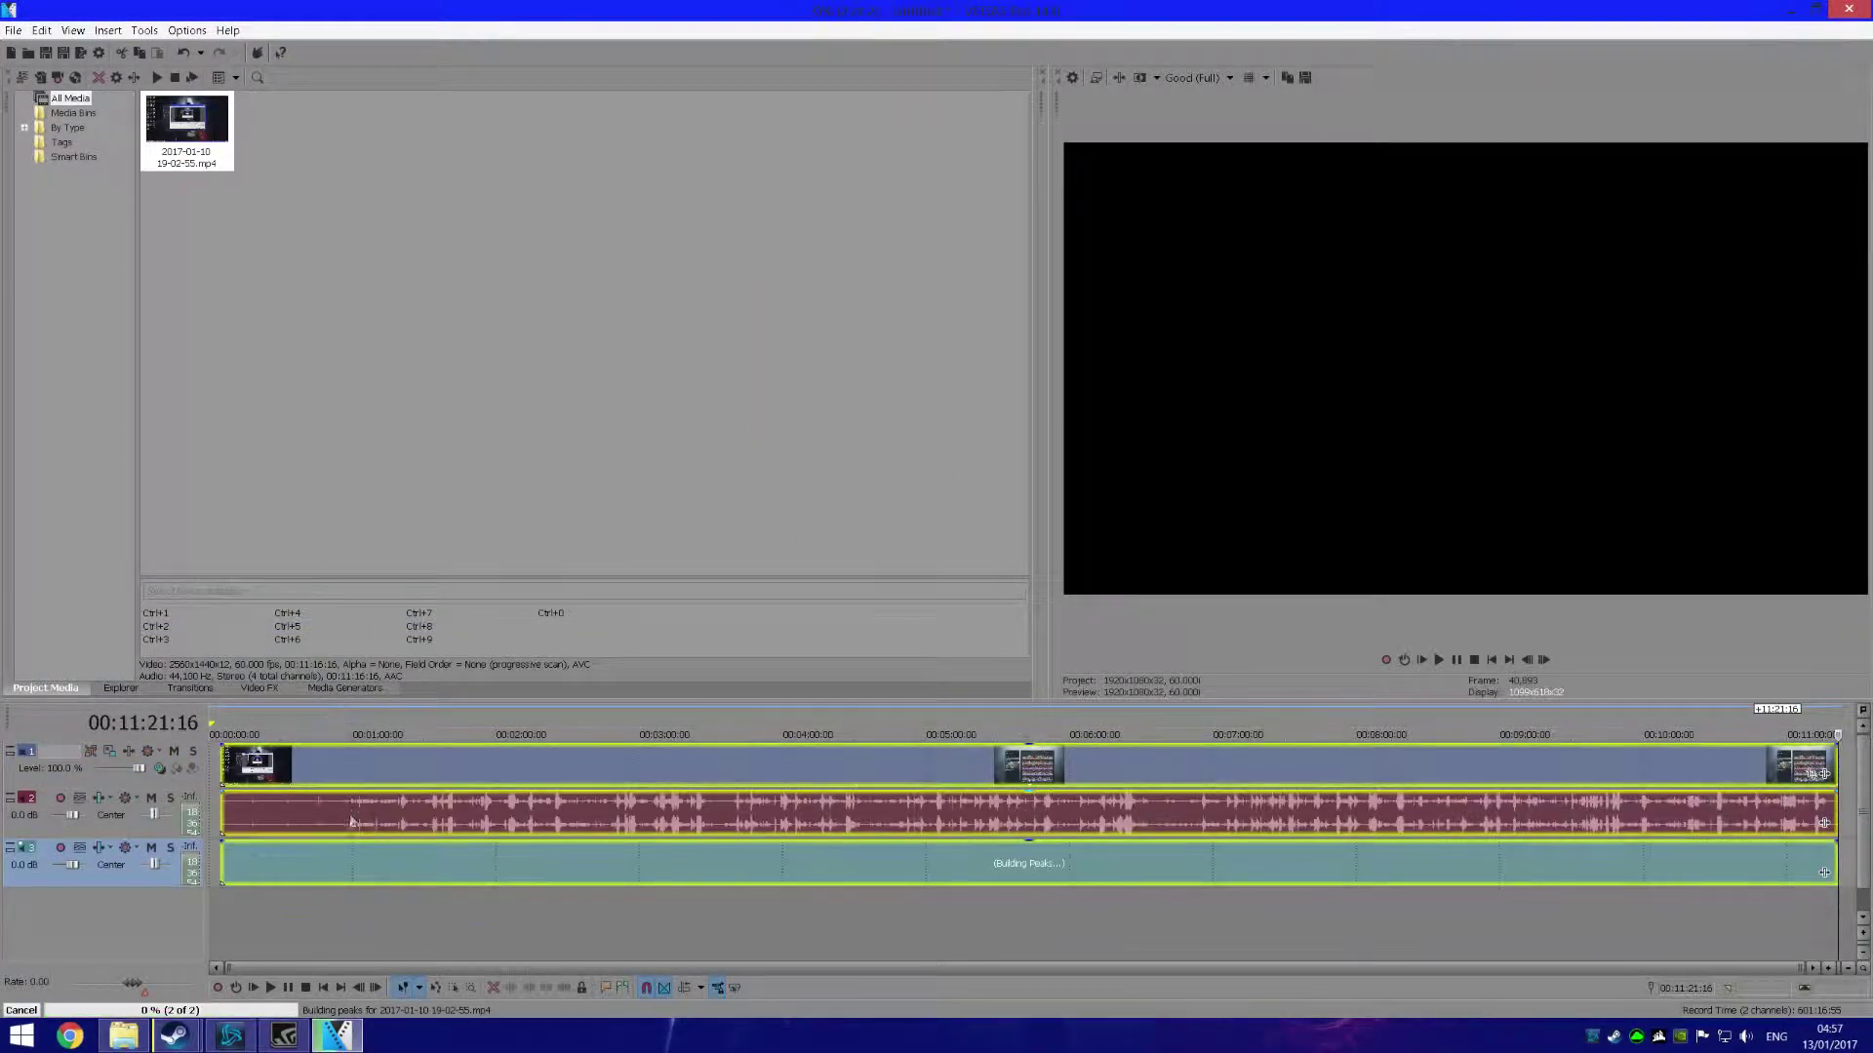
# - In Render As, customize the Sony AVC/MVC Internet 1920x1080-30p template
pyautogui.click(14, 30)
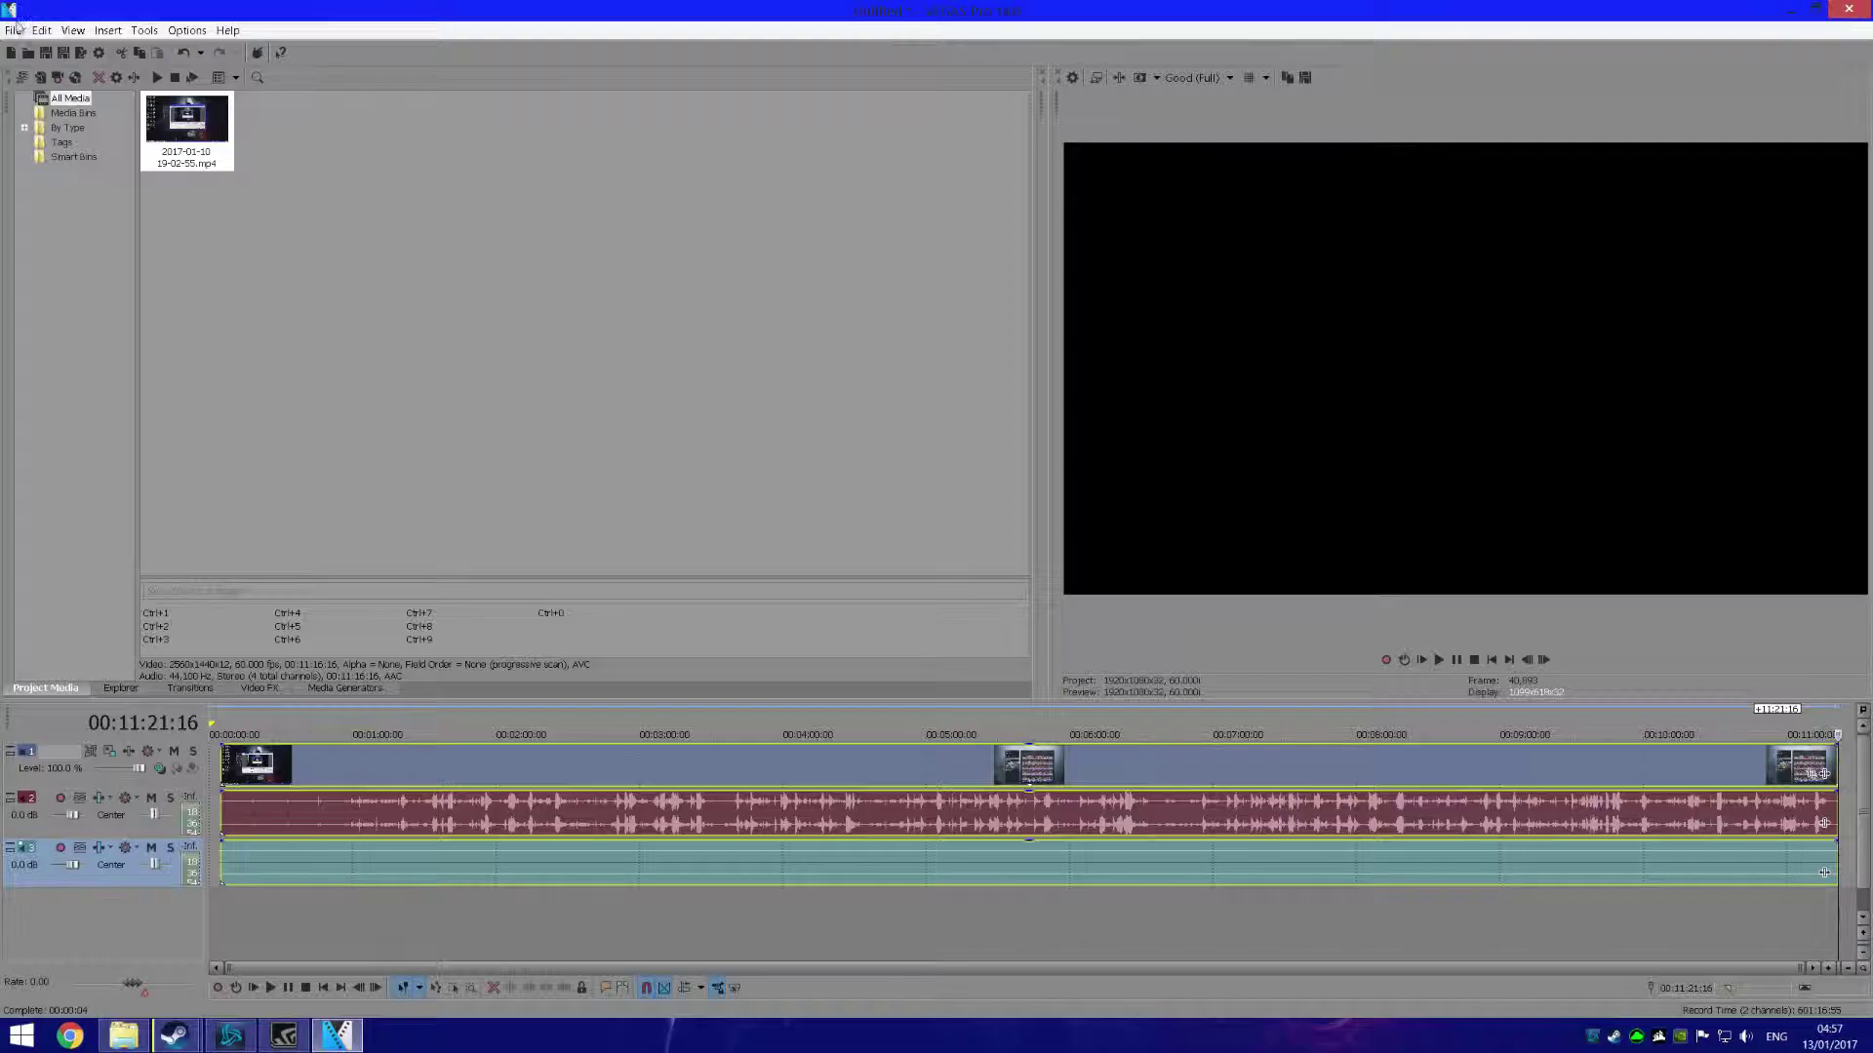
pyautogui.click(41, 159)
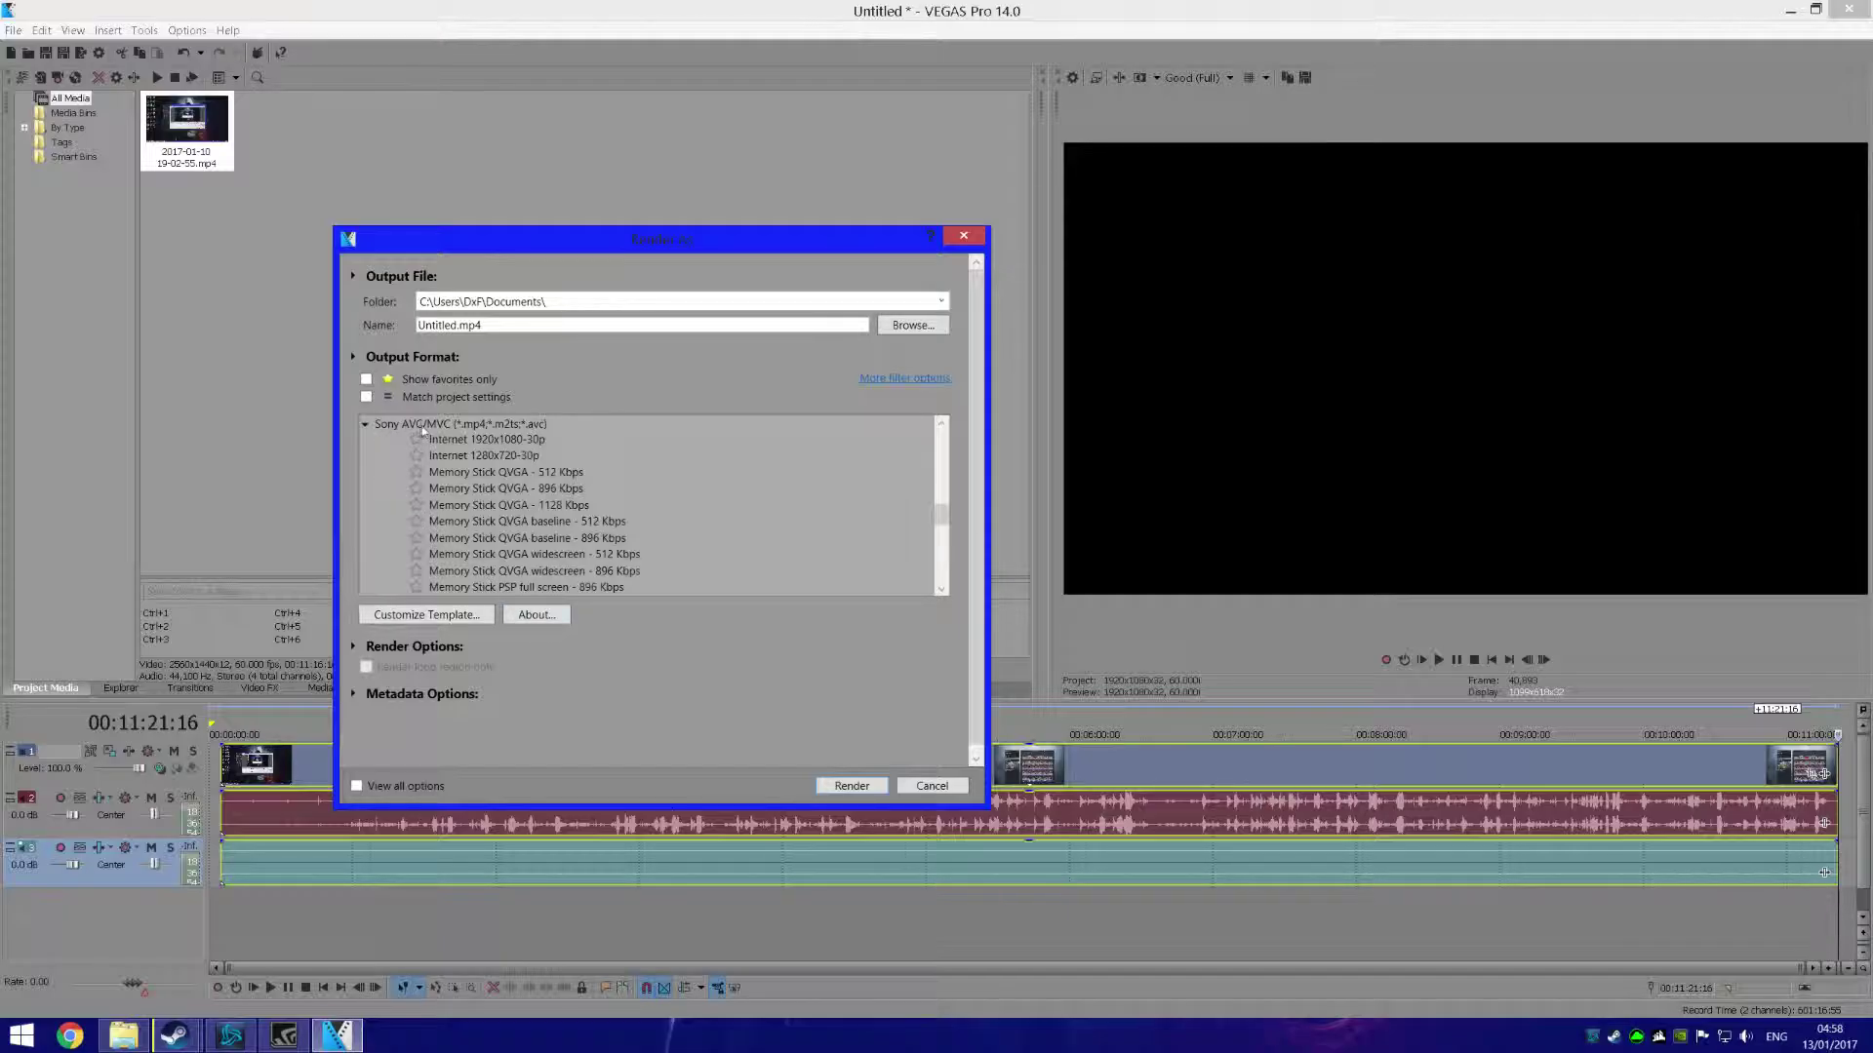
pyautogui.click(467, 444)
pyautogui.click(423, 616)
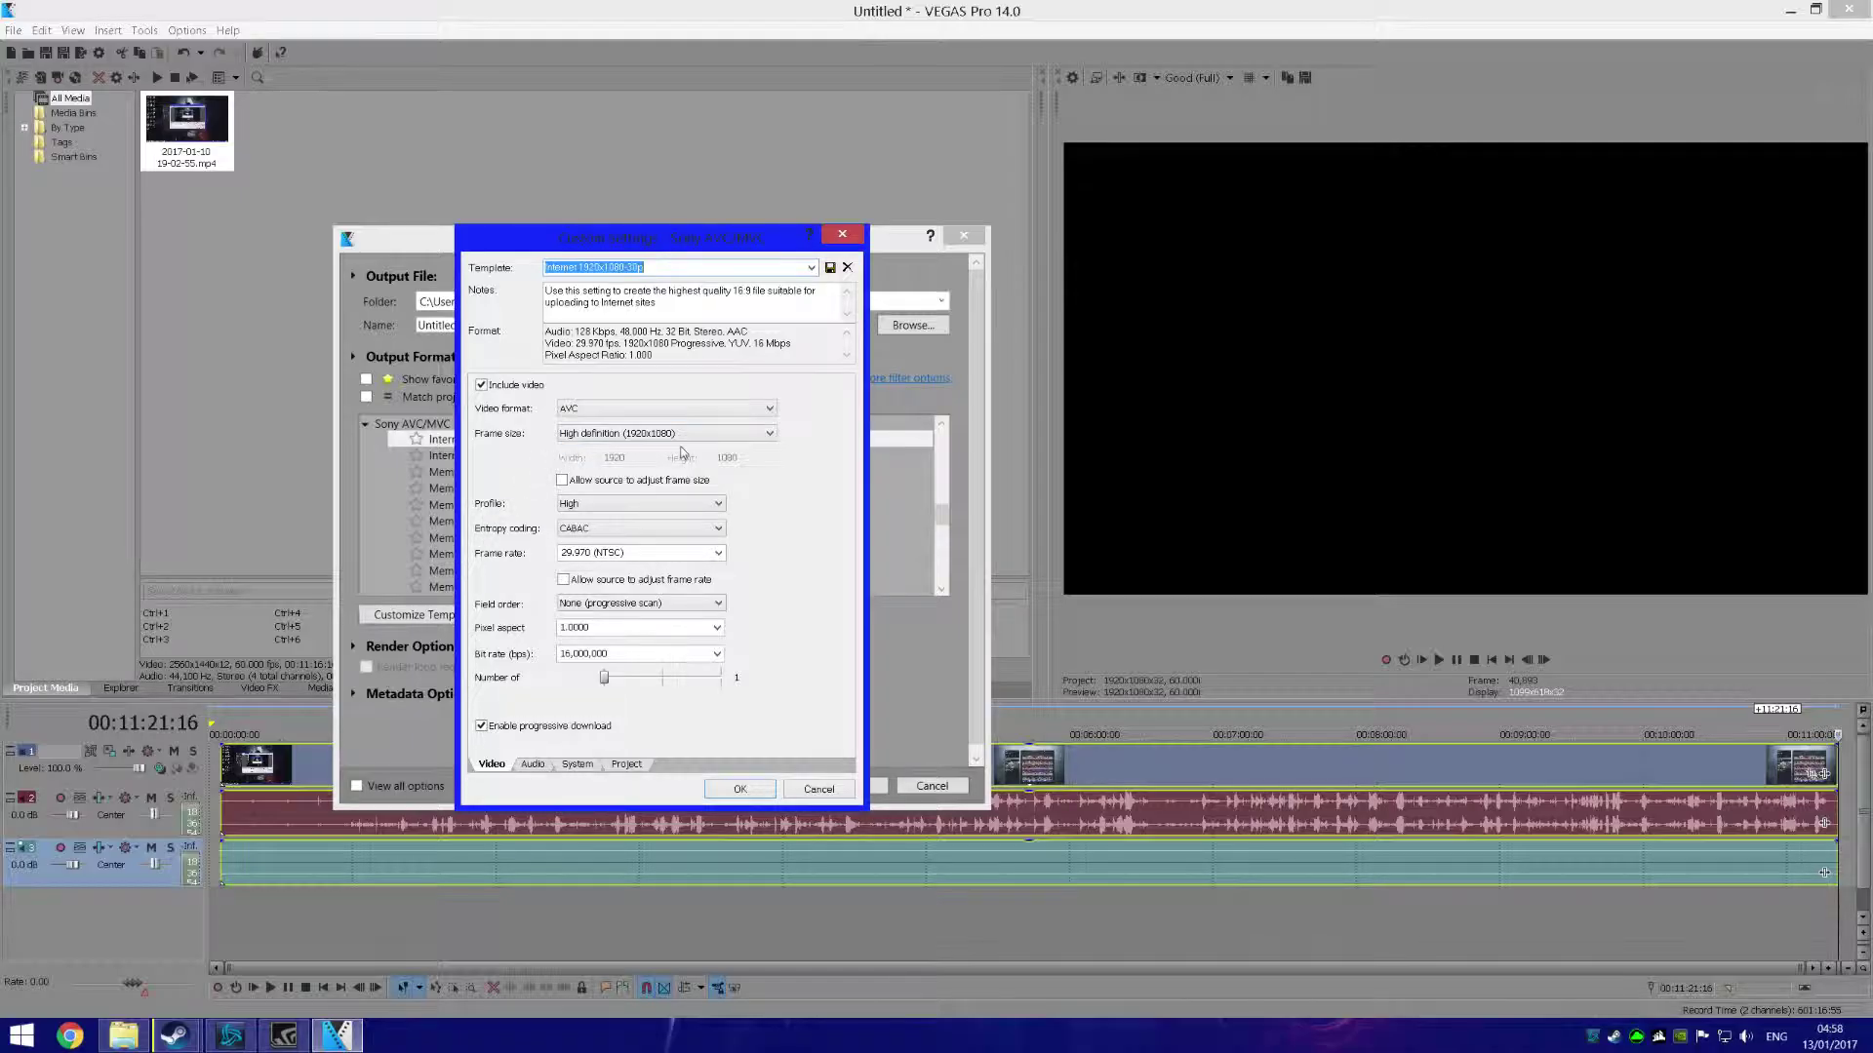
pyautogui.click(616, 435)
# - Keep frame size at 1920x1080 HD, the High profile and CABAC entropy coding
pyautogui.click(609, 437)
pyautogui.click(606, 440)
pyautogui.click(605, 440)
pyautogui.click(603, 441)
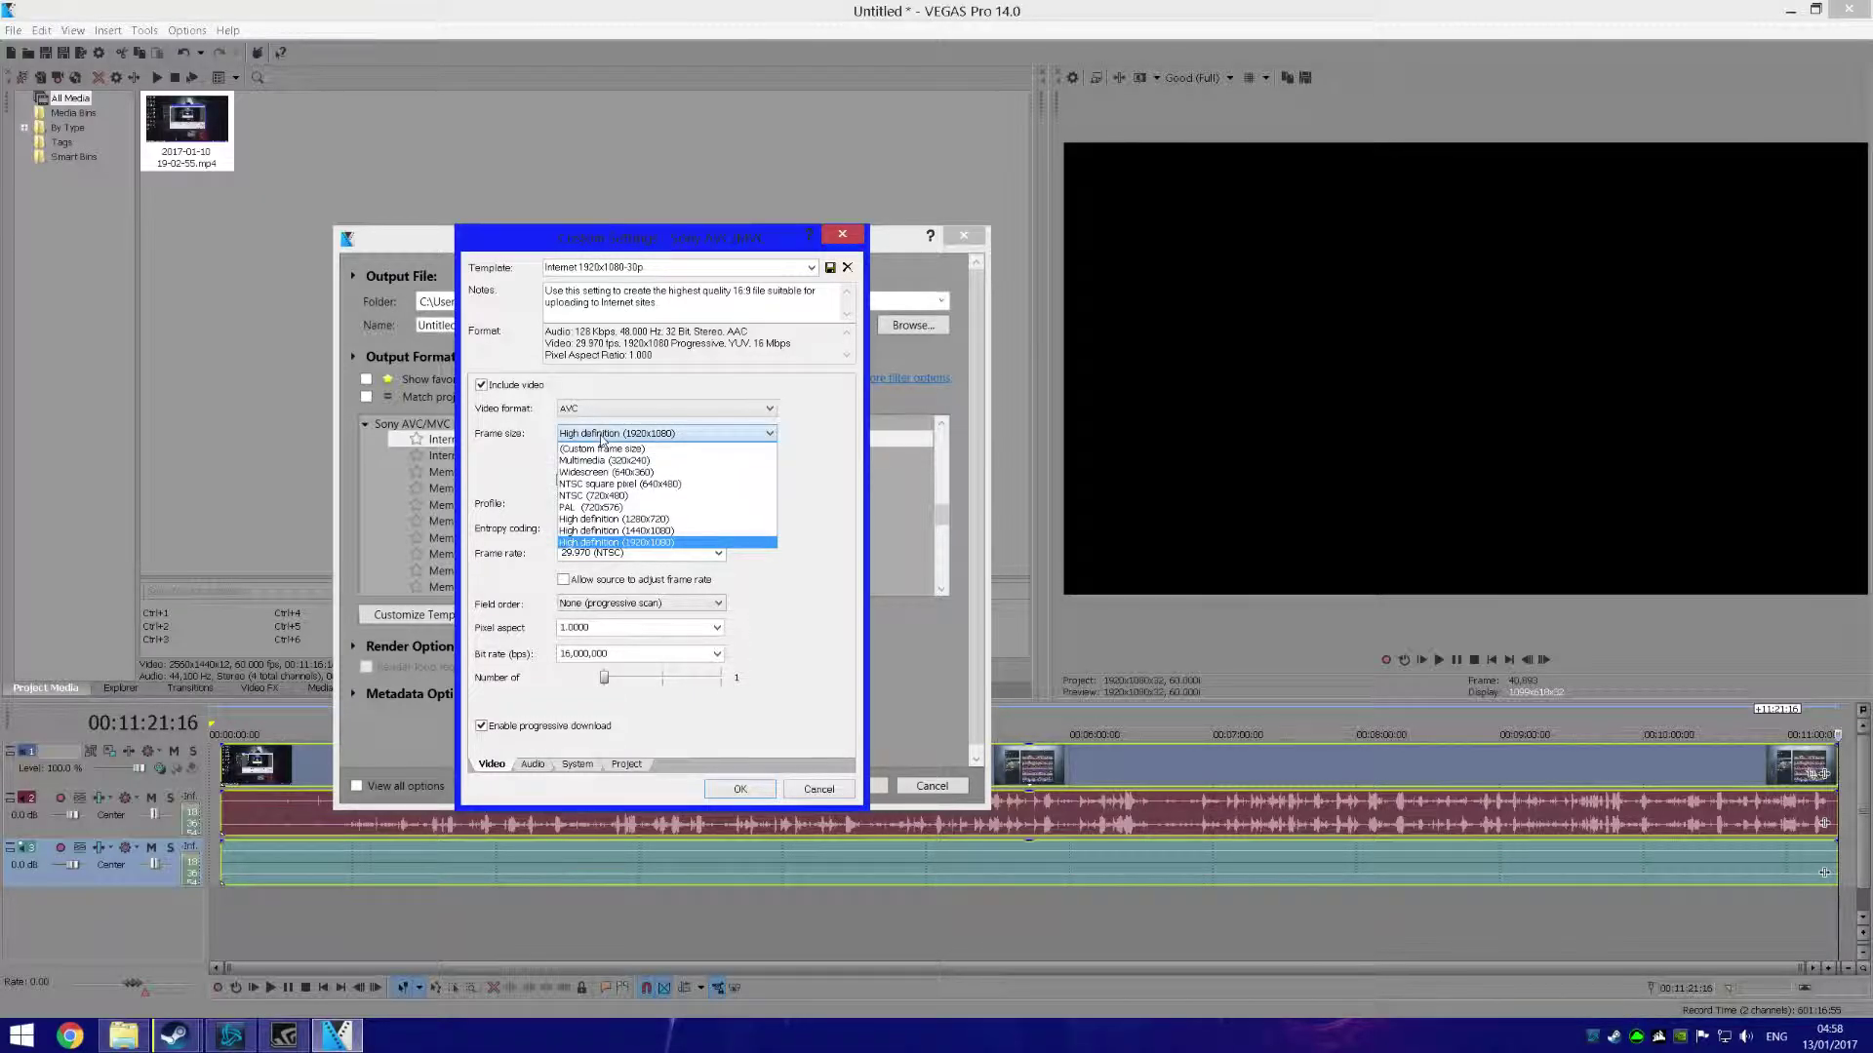
pyautogui.click(601, 441)
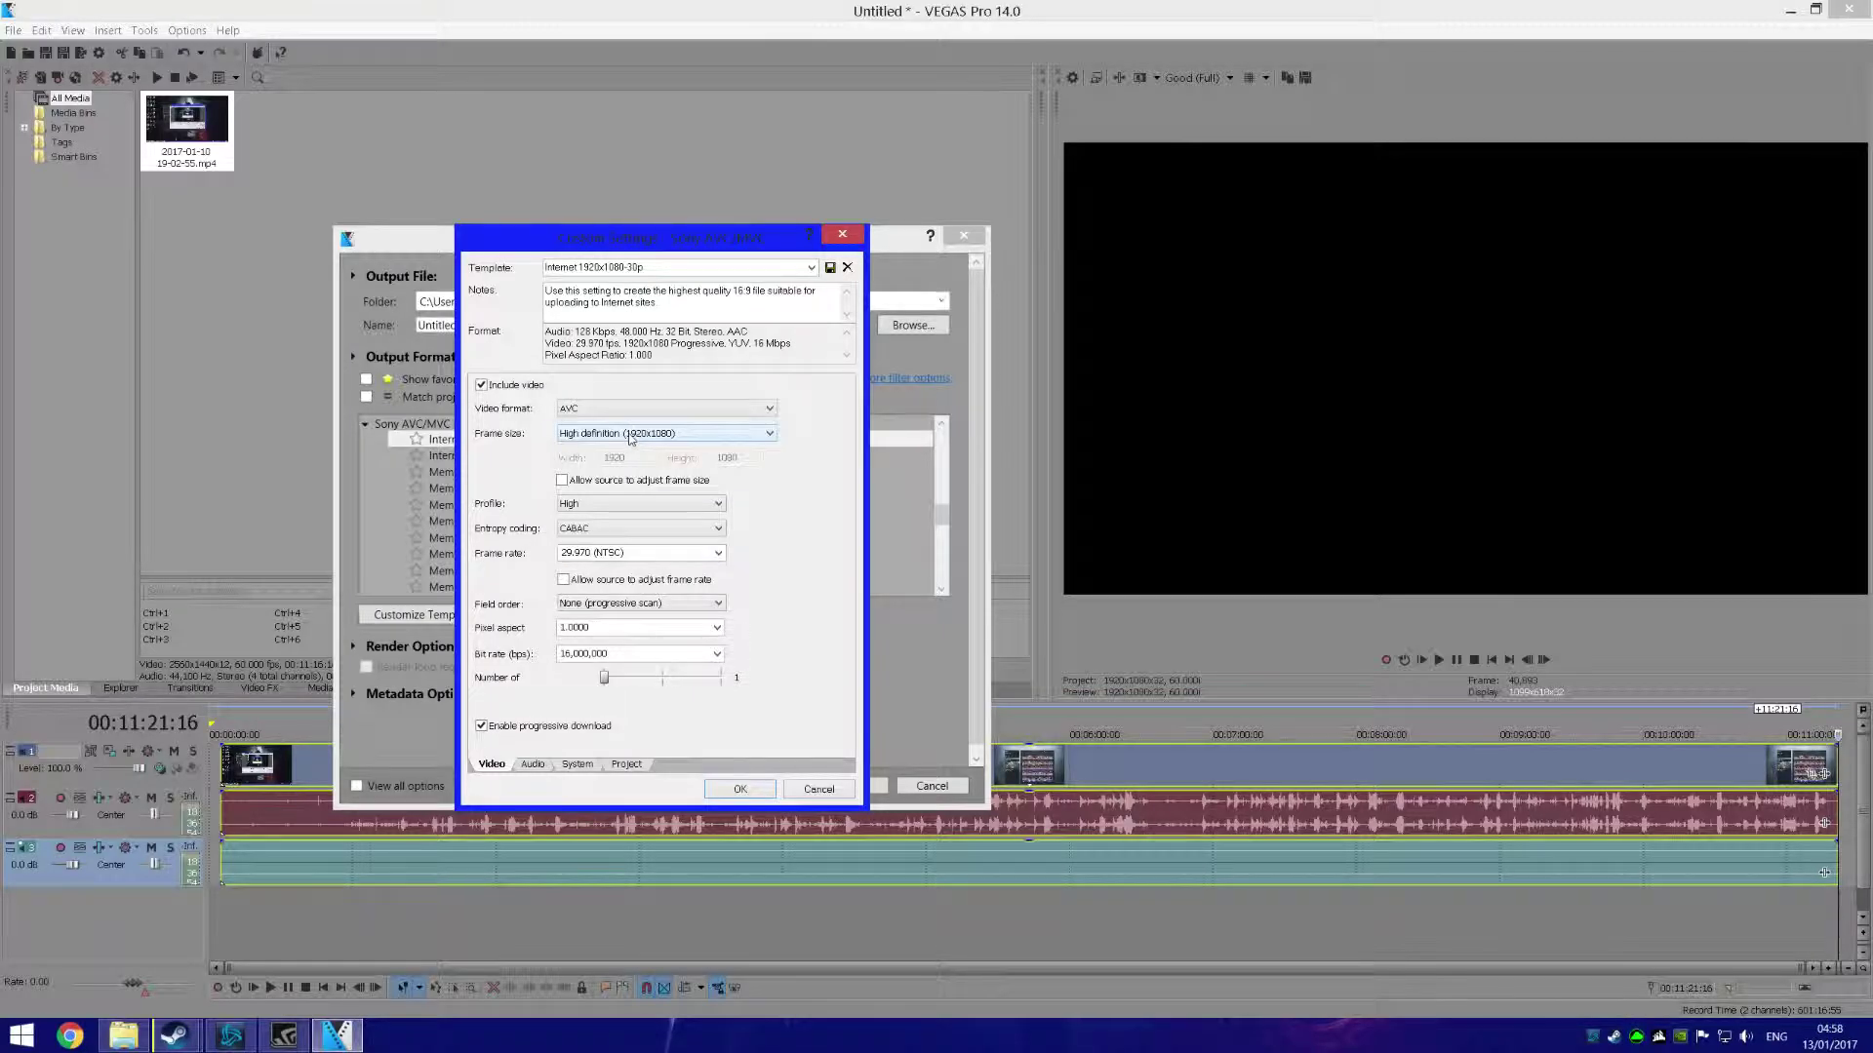
pyautogui.click(629, 441)
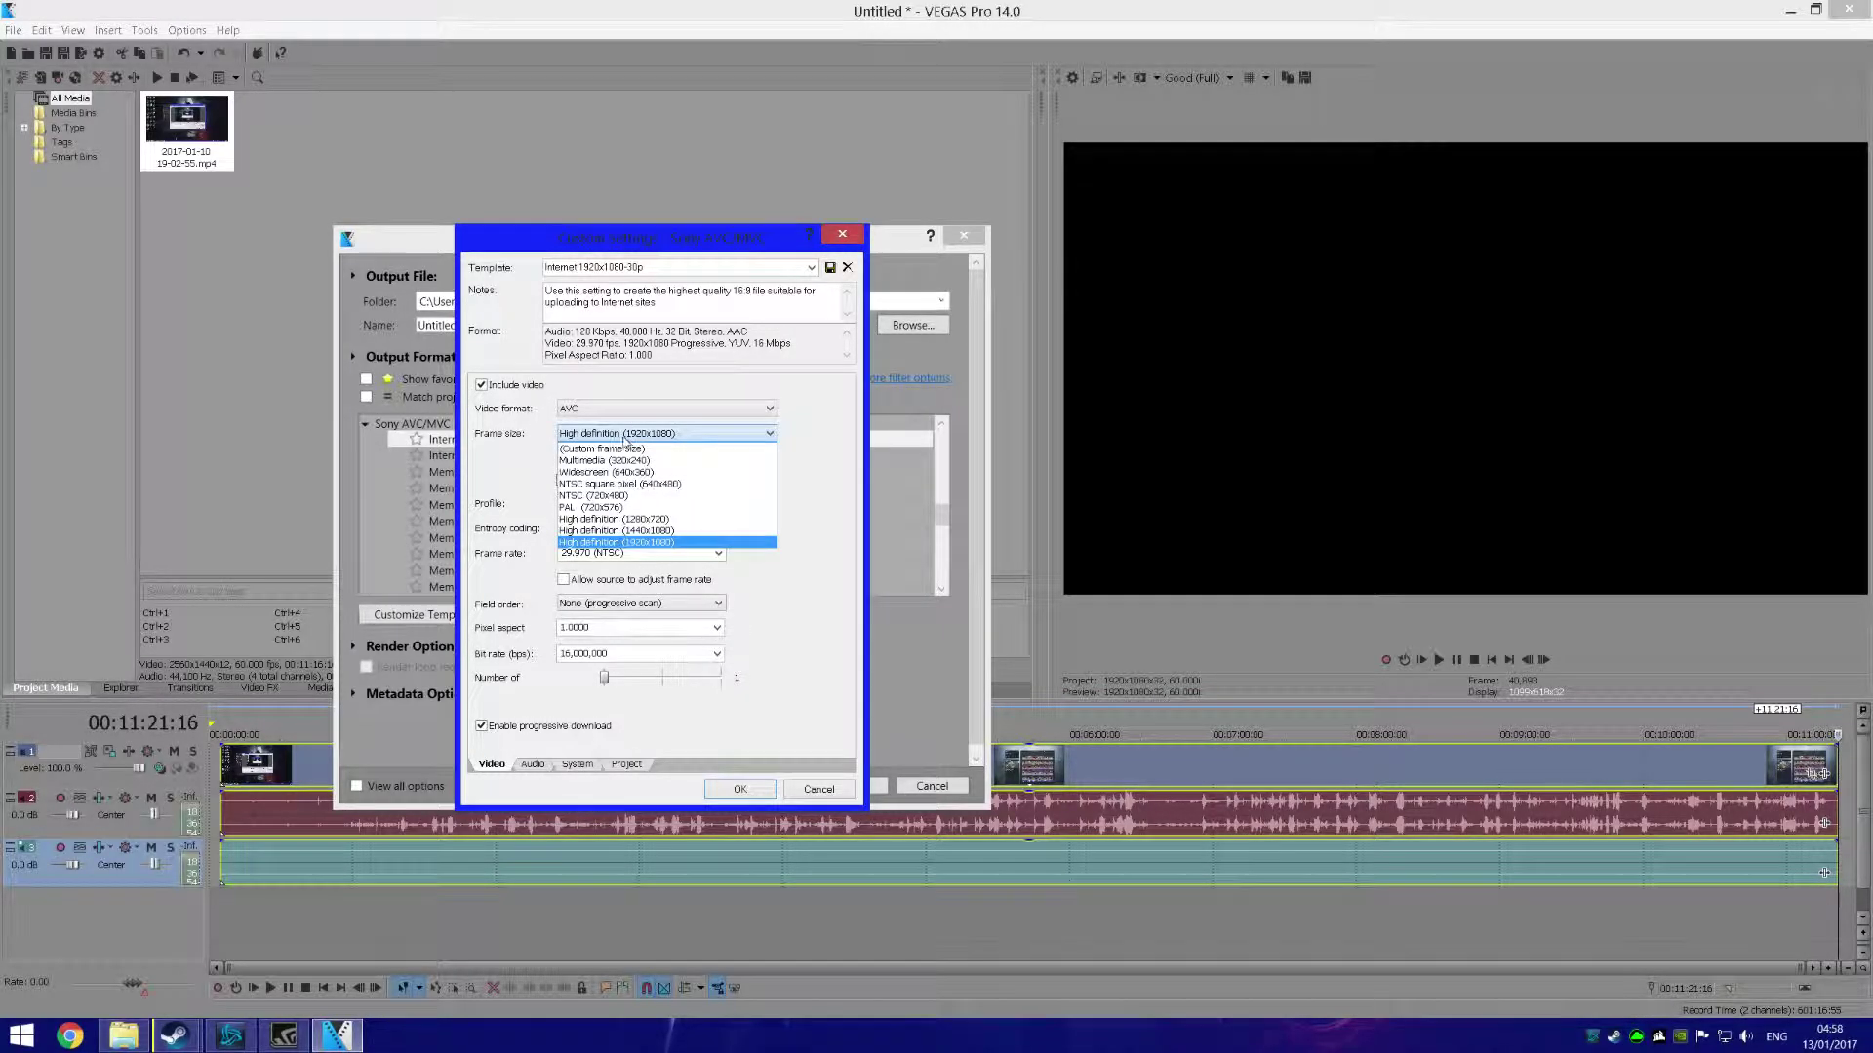
pyautogui.click(626, 442)
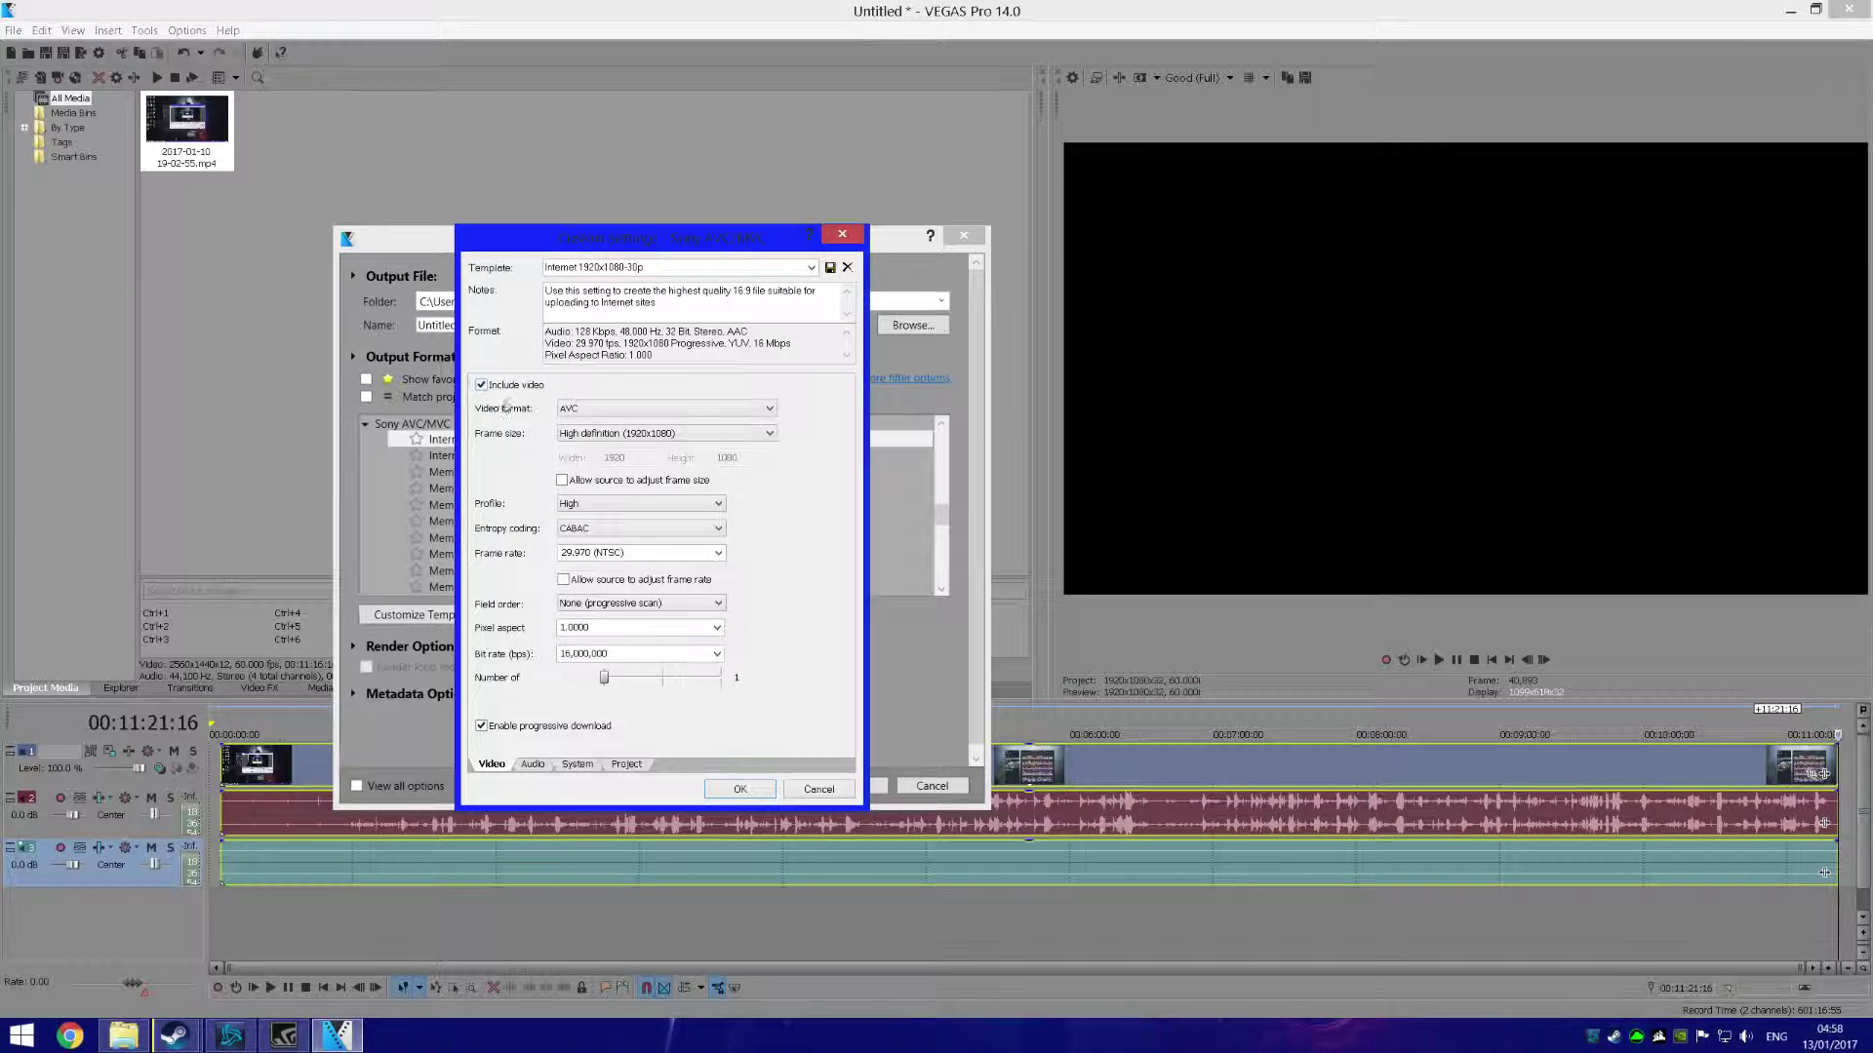
pyautogui.click(609, 504)
pyautogui.click(609, 506)
pyautogui.click(611, 529)
pyautogui.click(611, 529)
# - Change the frame rate to 59 fps
pyautogui.moveTo(634, 553); pyautogui.dragTo(558, 554)
pyautogui.write('59')
pyautogui.press('Tab')
pyautogui.click(606, 605)
# - Keep progressive scan, set bit rate to 25,999,360 bps and raise the slices to 4
pyautogui.click(606, 619)
pyautogui.click(717, 655)
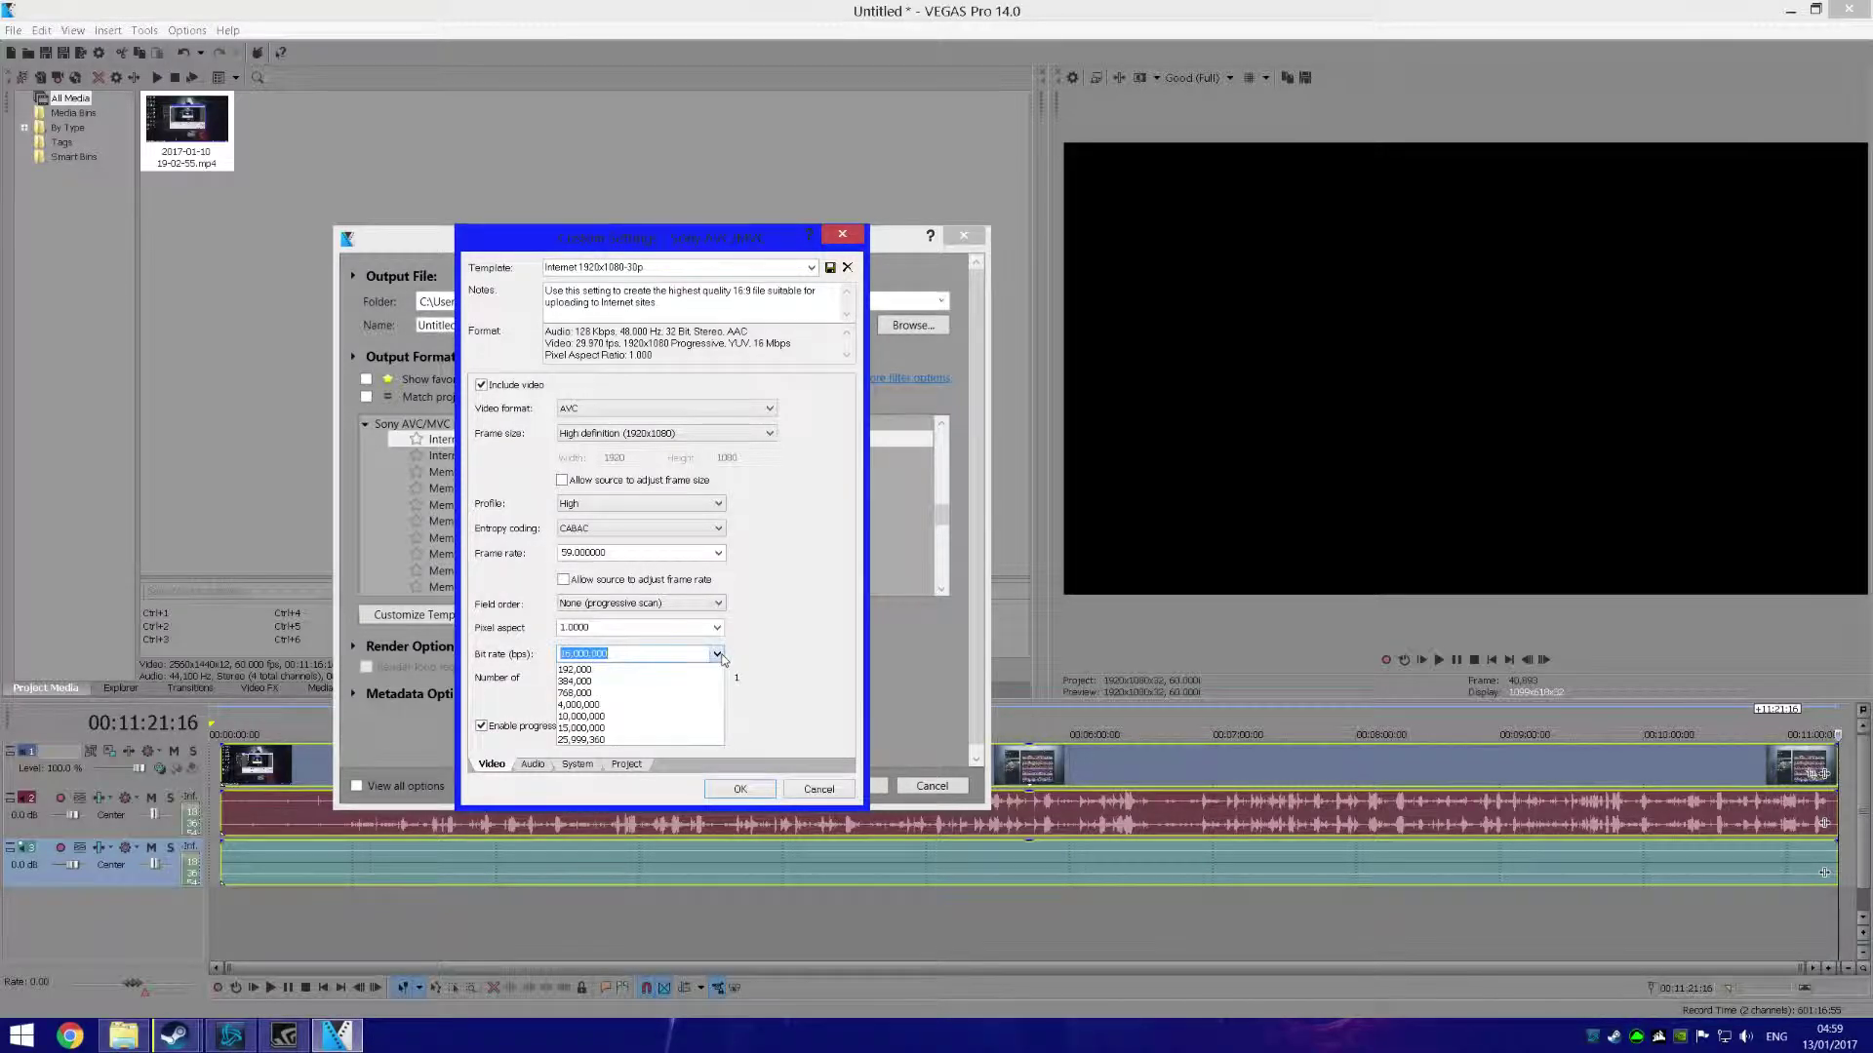
pyautogui.click(606, 740)
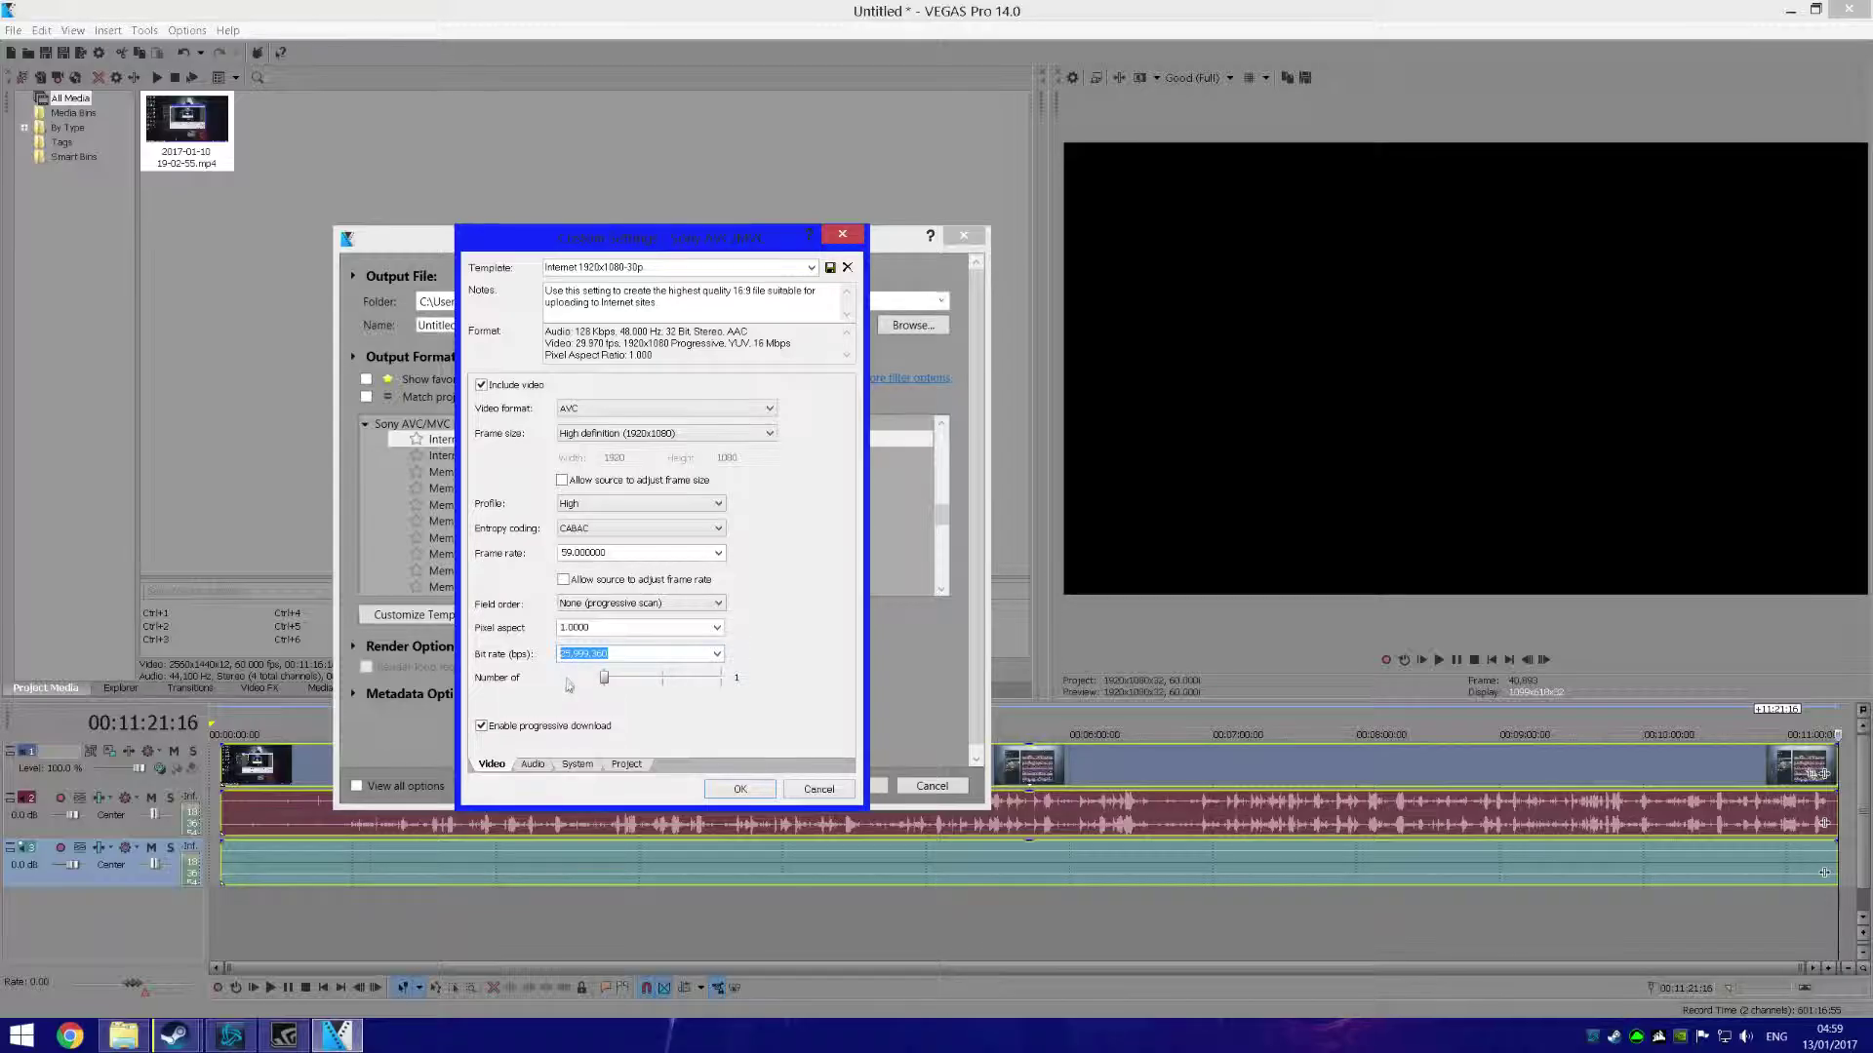
pyautogui.click(717, 653)
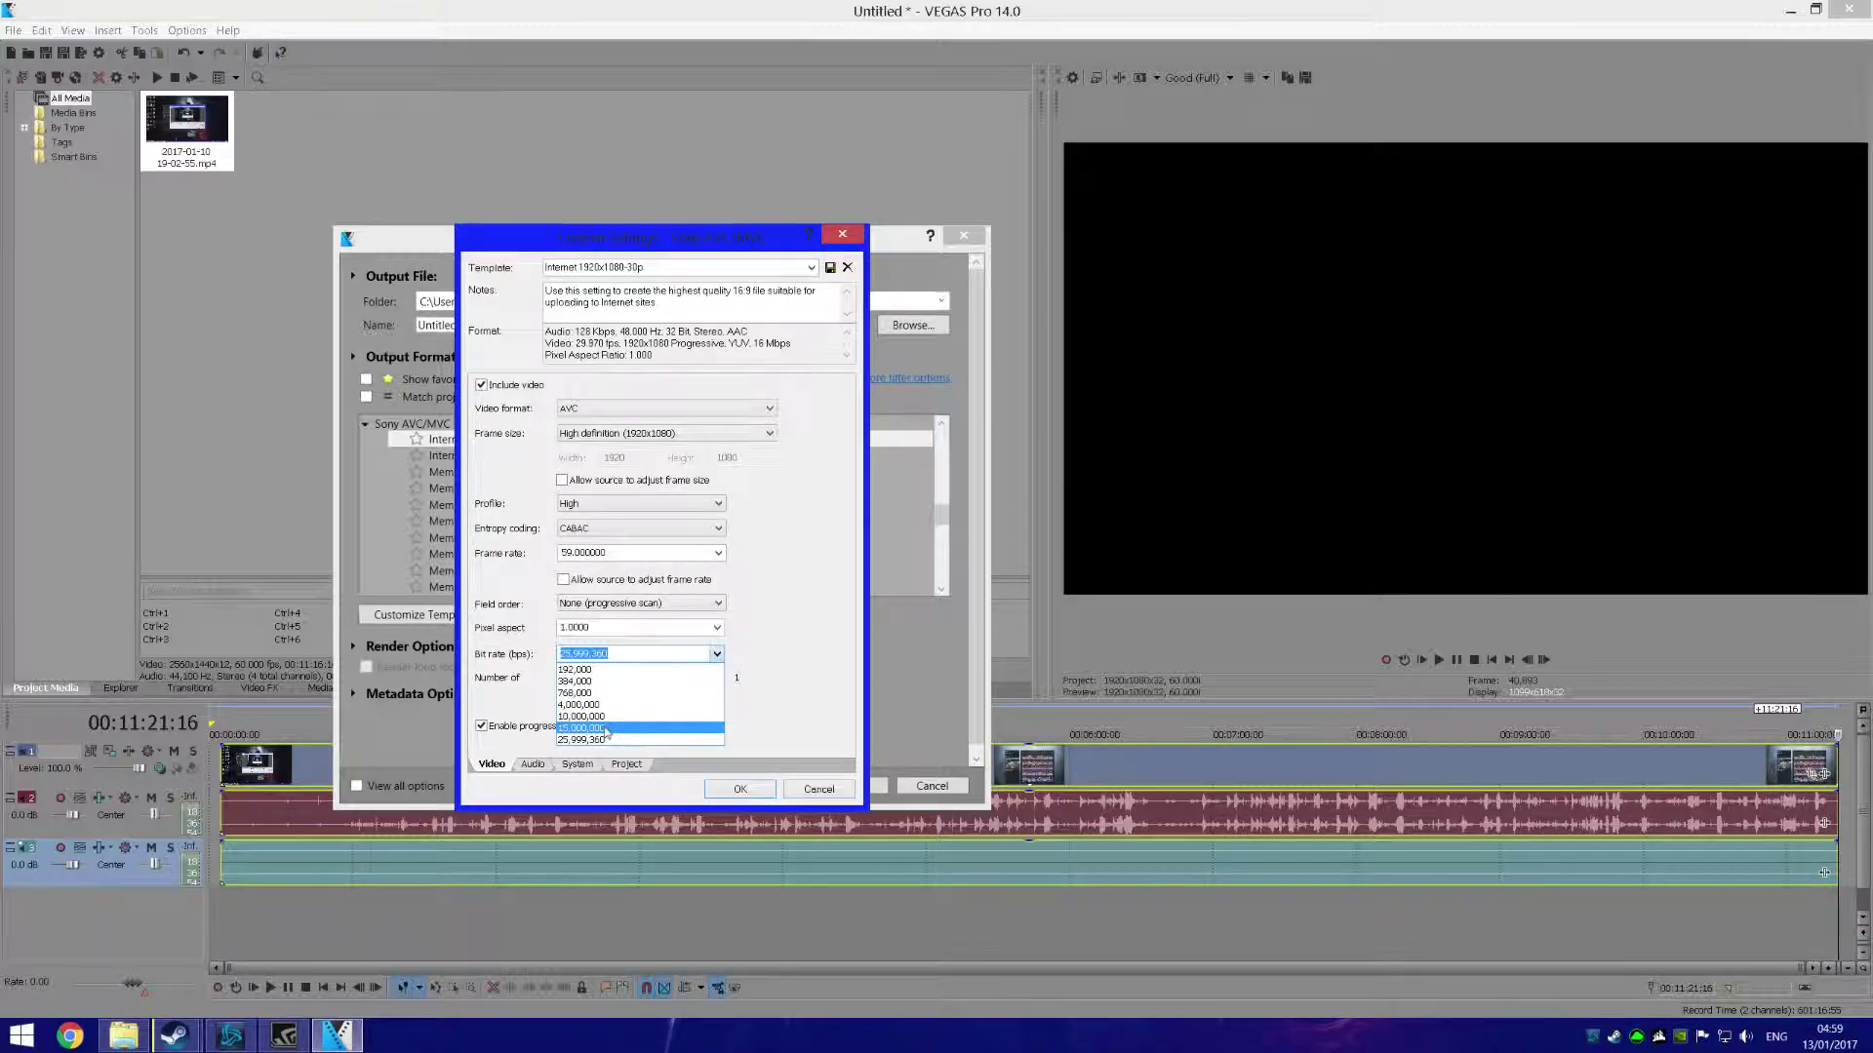
pyautogui.click(538, 689)
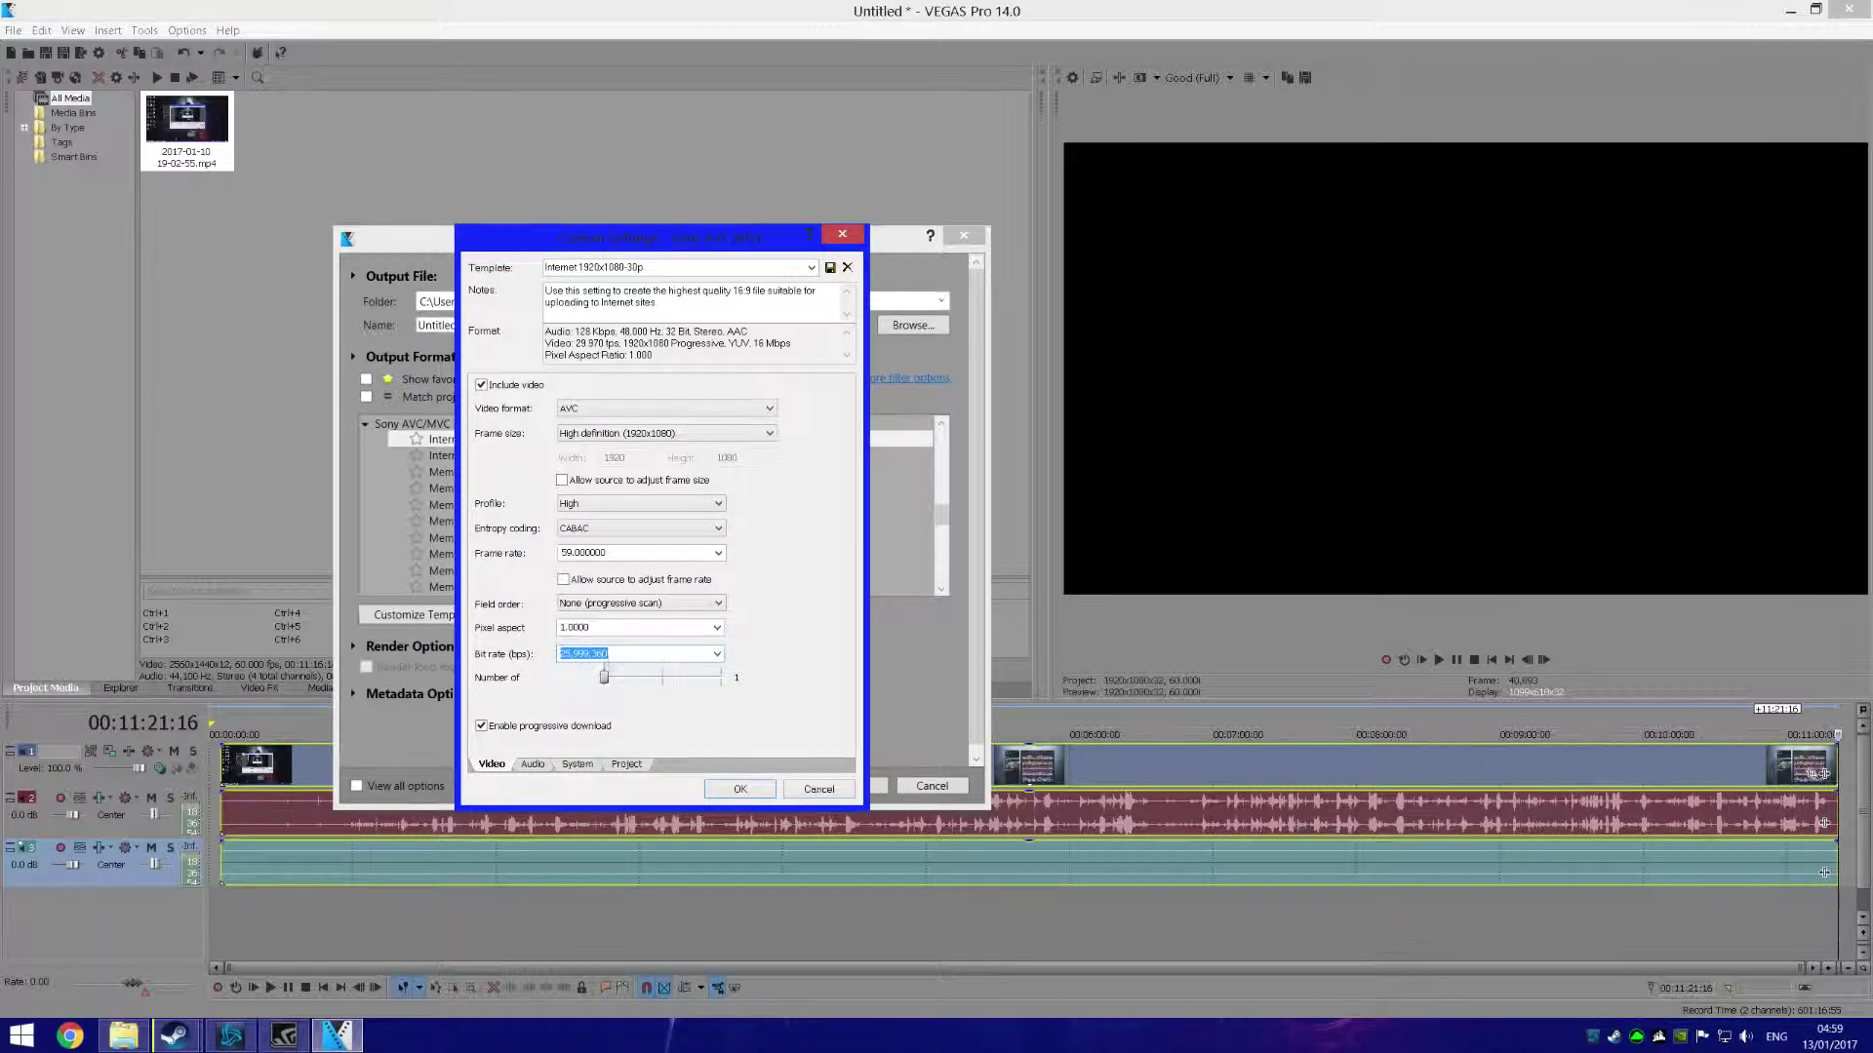
pyautogui.moveTo(605, 680); pyautogui.dragTo(664, 680)
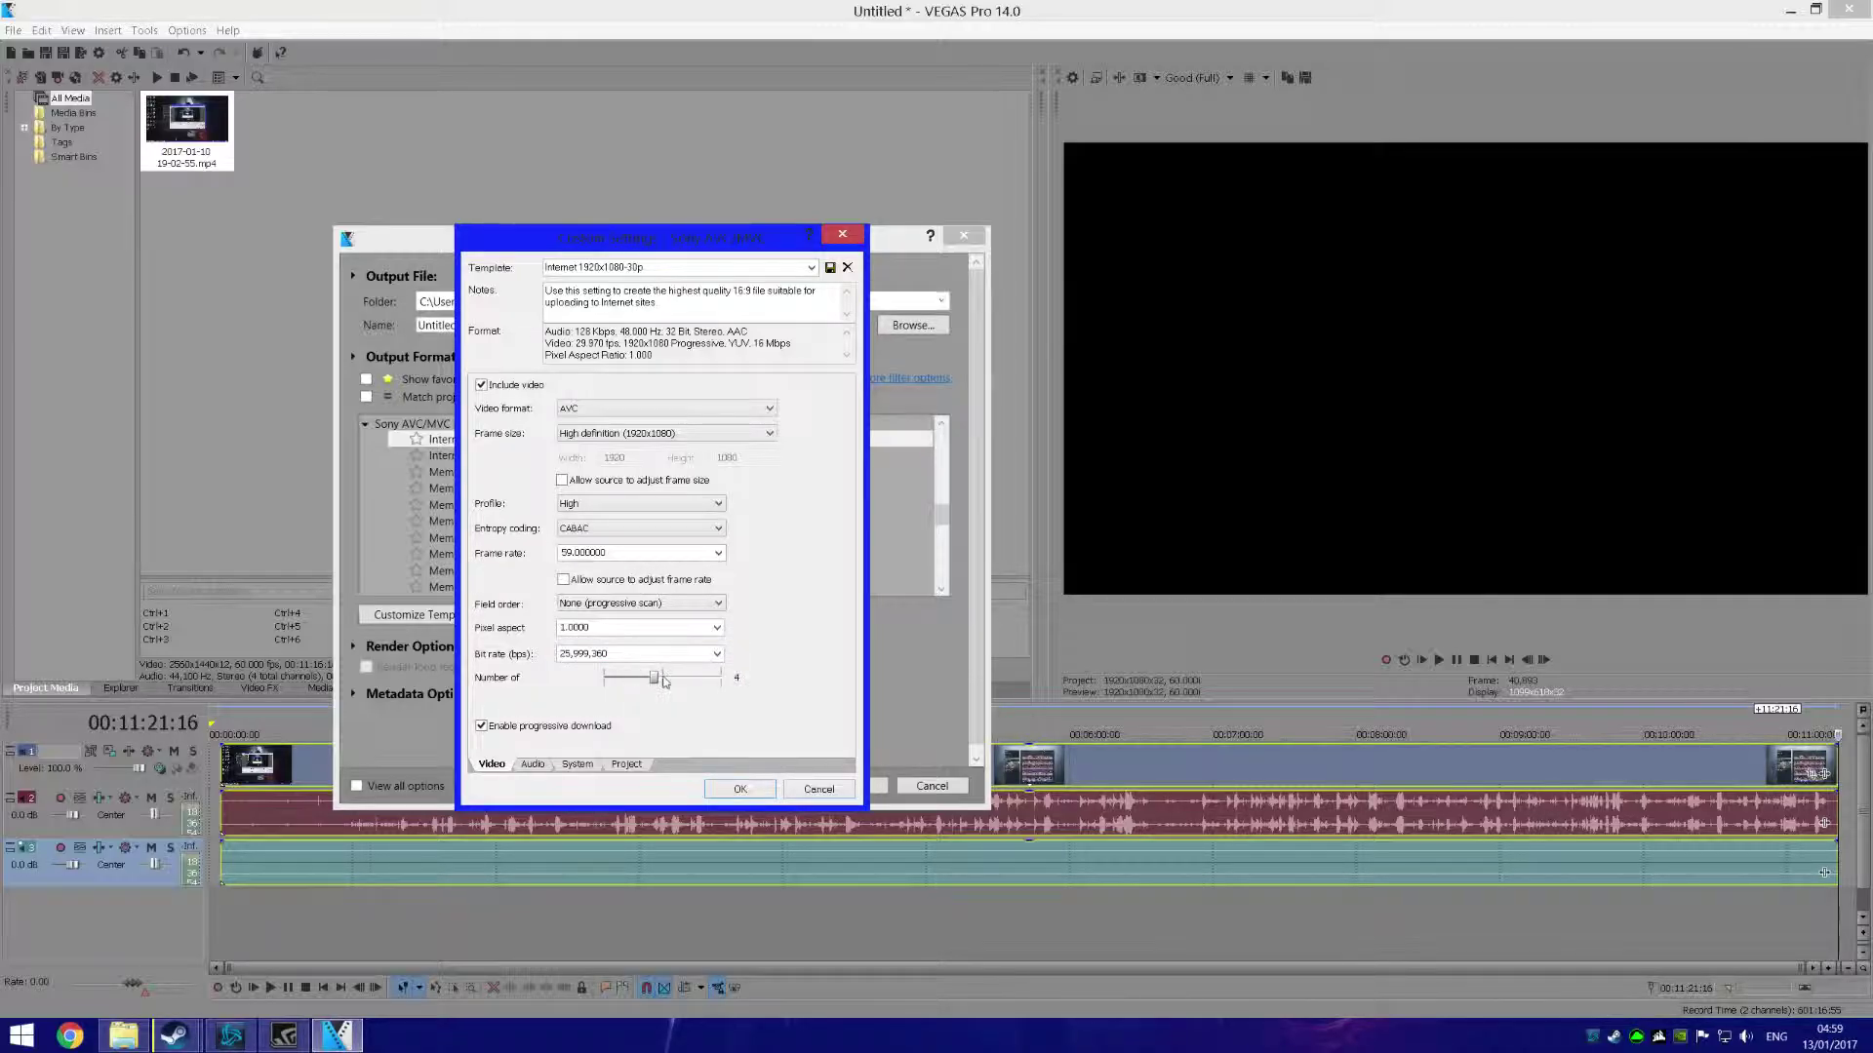
pyautogui.click(534, 764)
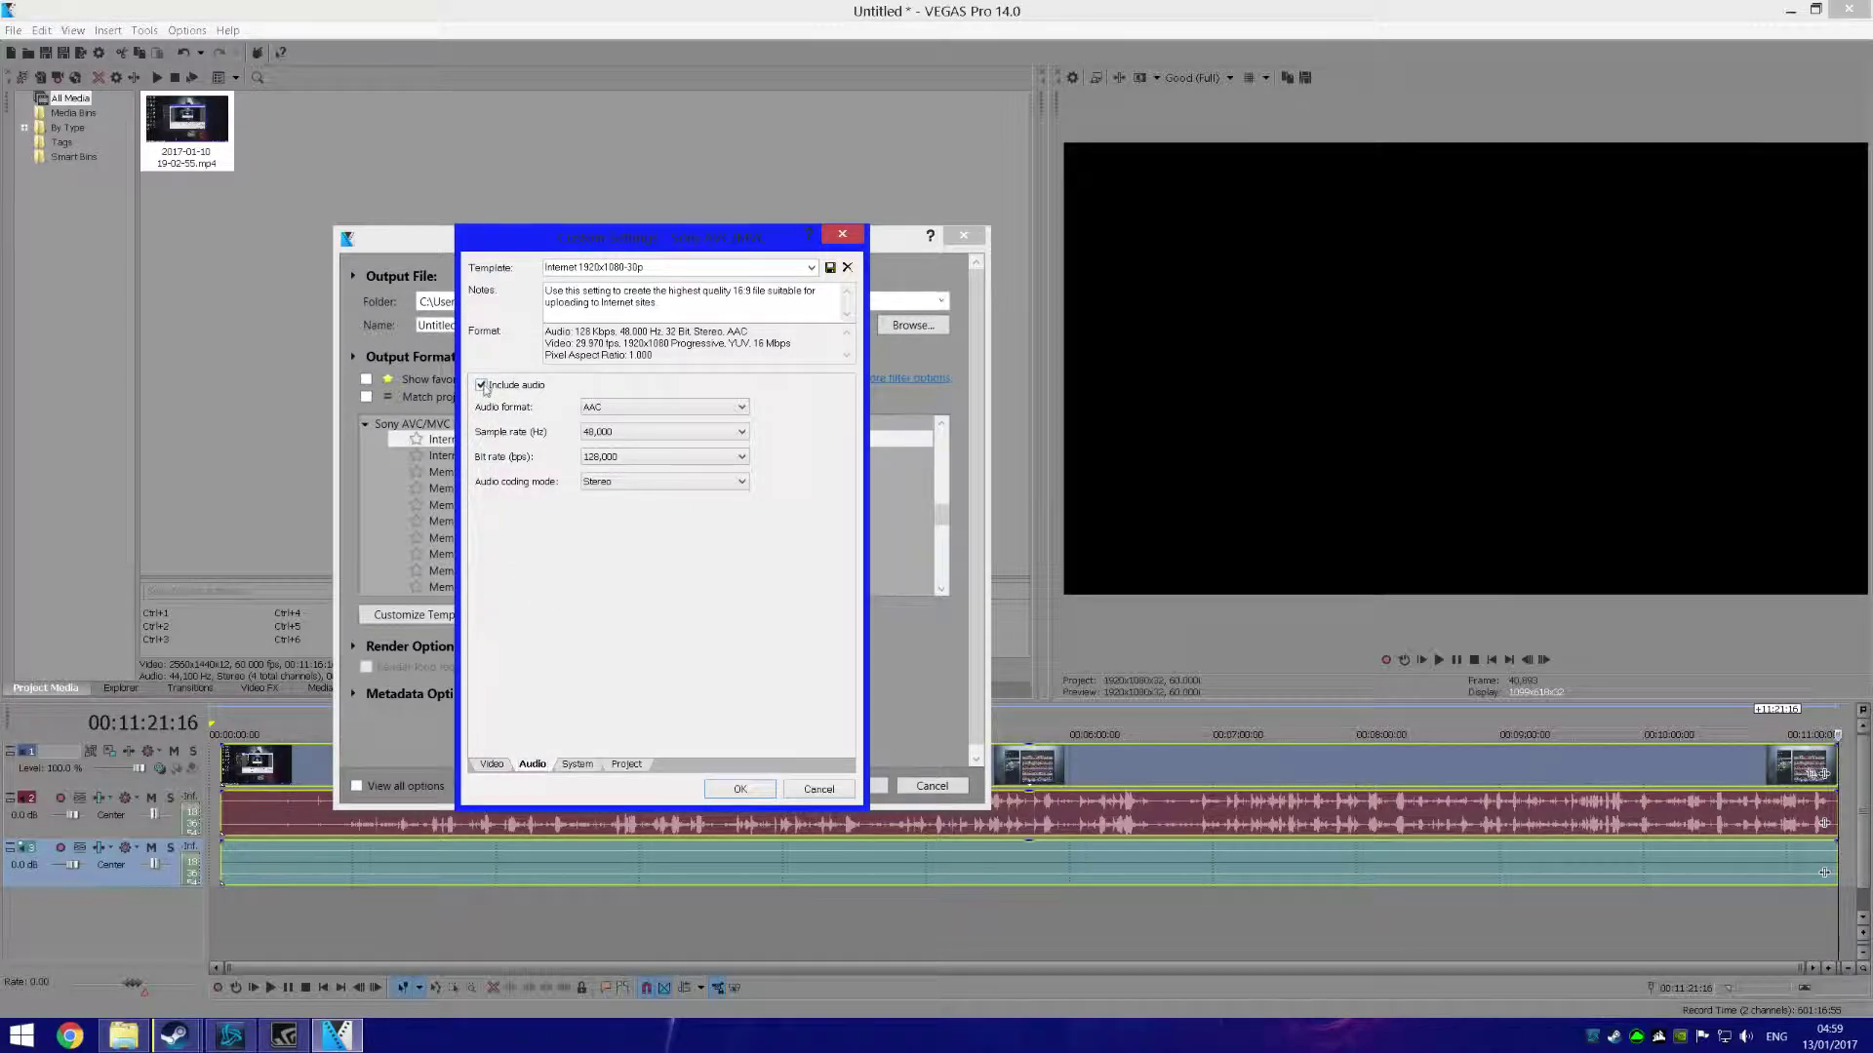
# - Set video rendering quality to Best, leaving the stereoscopic 3D mode unchanged
pyautogui.click(575, 765)
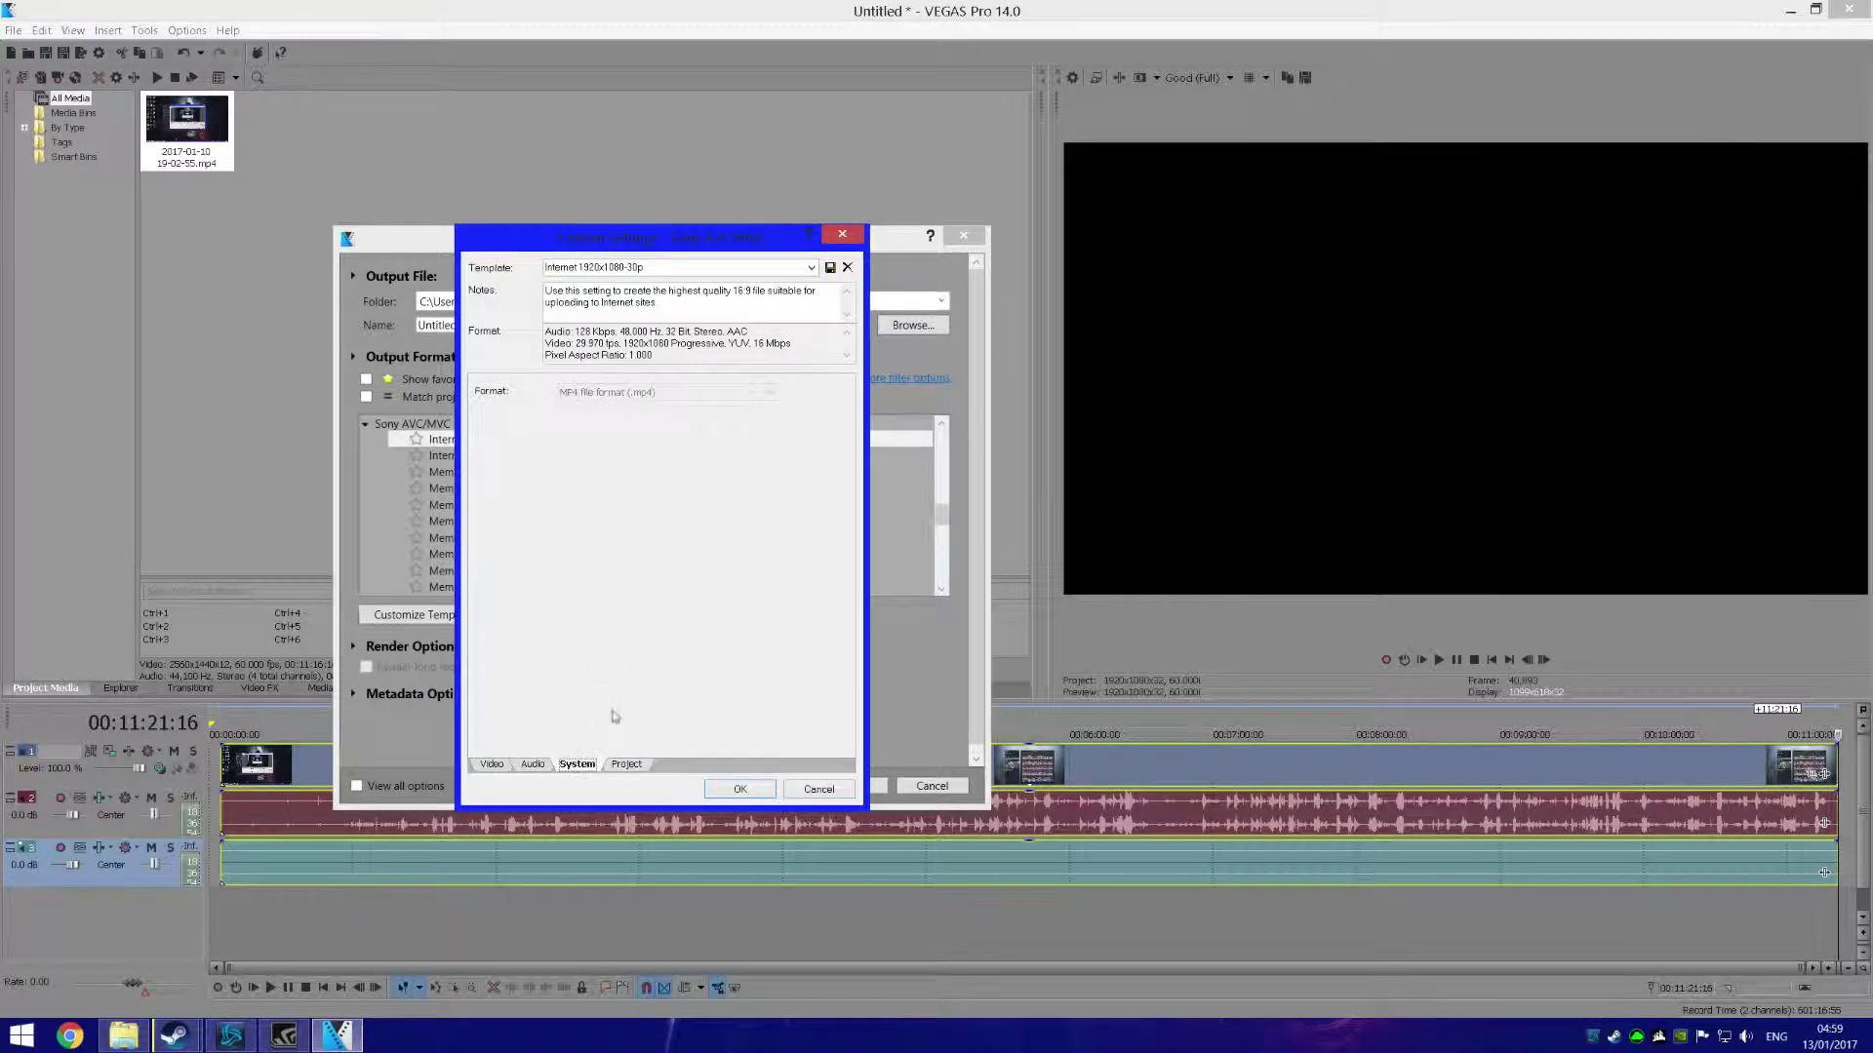
pyautogui.click(625, 765)
pyautogui.click(673, 392)
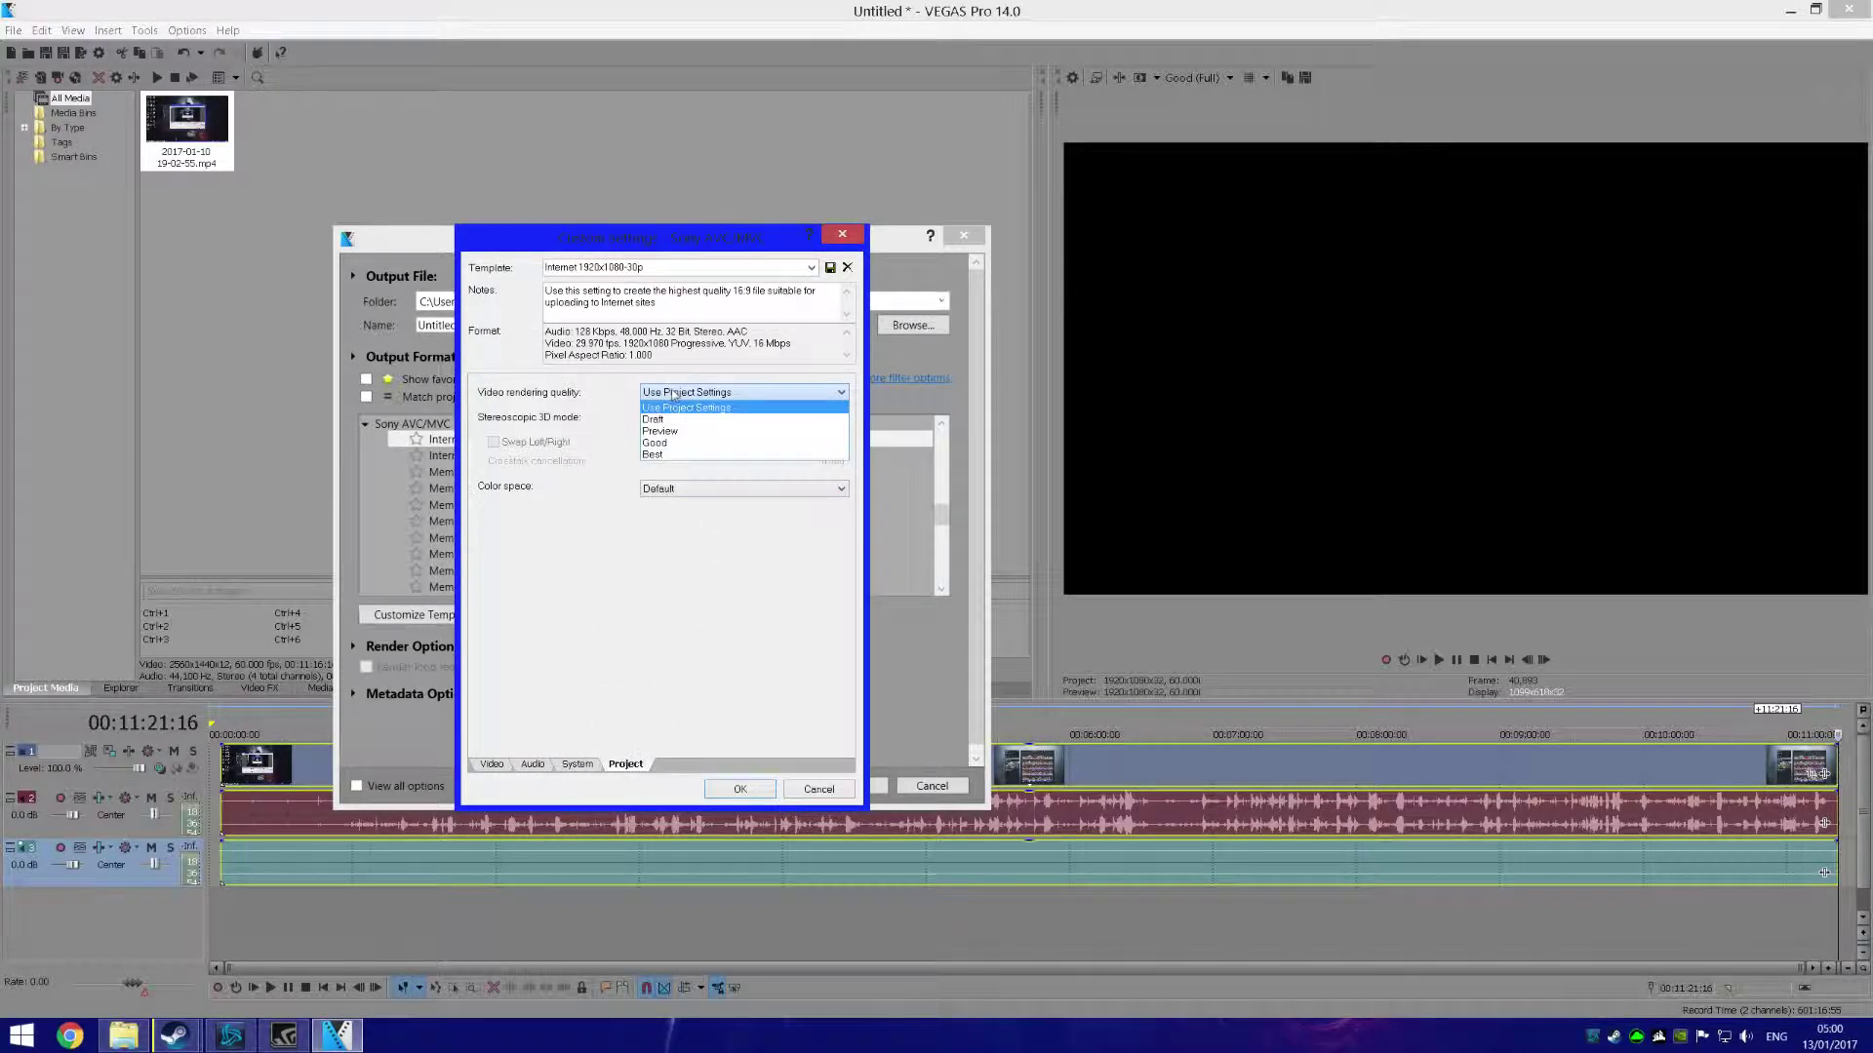
pyautogui.click(681, 454)
pyautogui.click(688, 417)
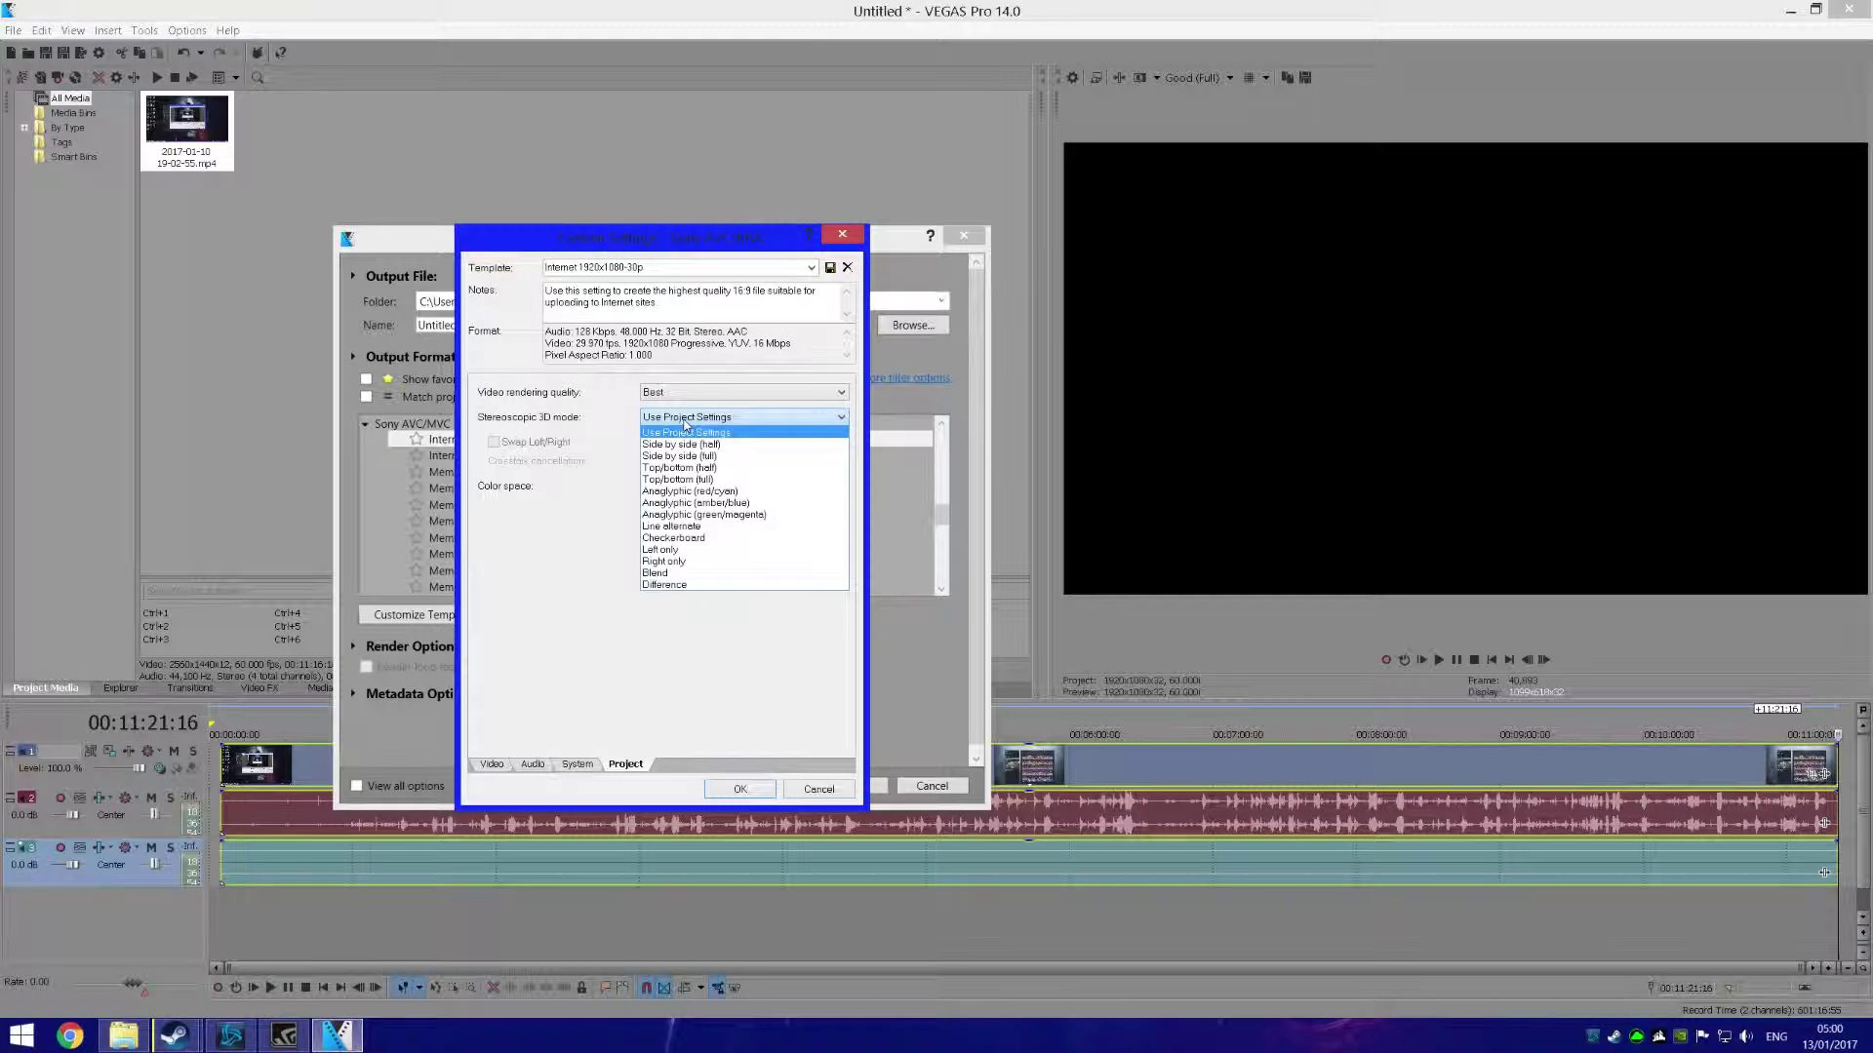
pyautogui.click(687, 429)
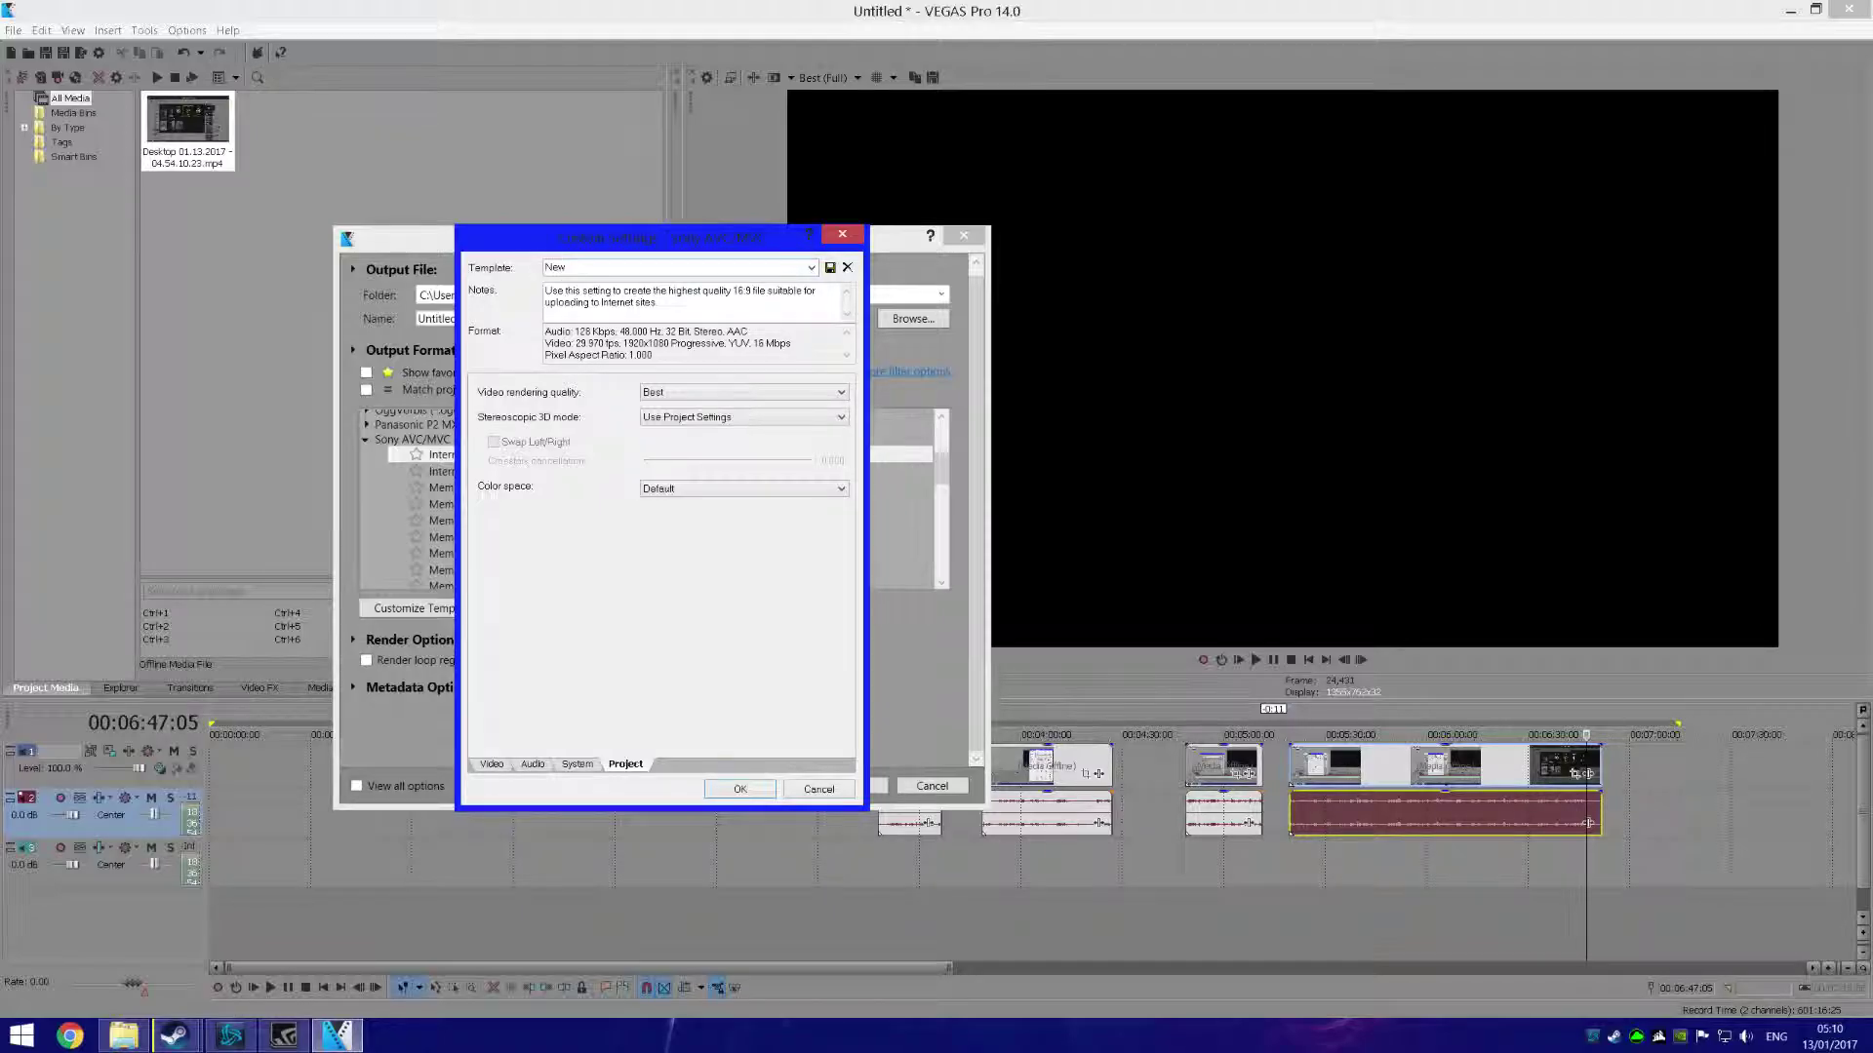
# - Save the settings as template 'New settings', verify the template list, and apply with OK
pyautogui.write('New settings')
pyautogui.click(830, 269)
pyautogui.click(810, 268)
pyautogui.click(810, 269)
pyautogui.click(811, 268)
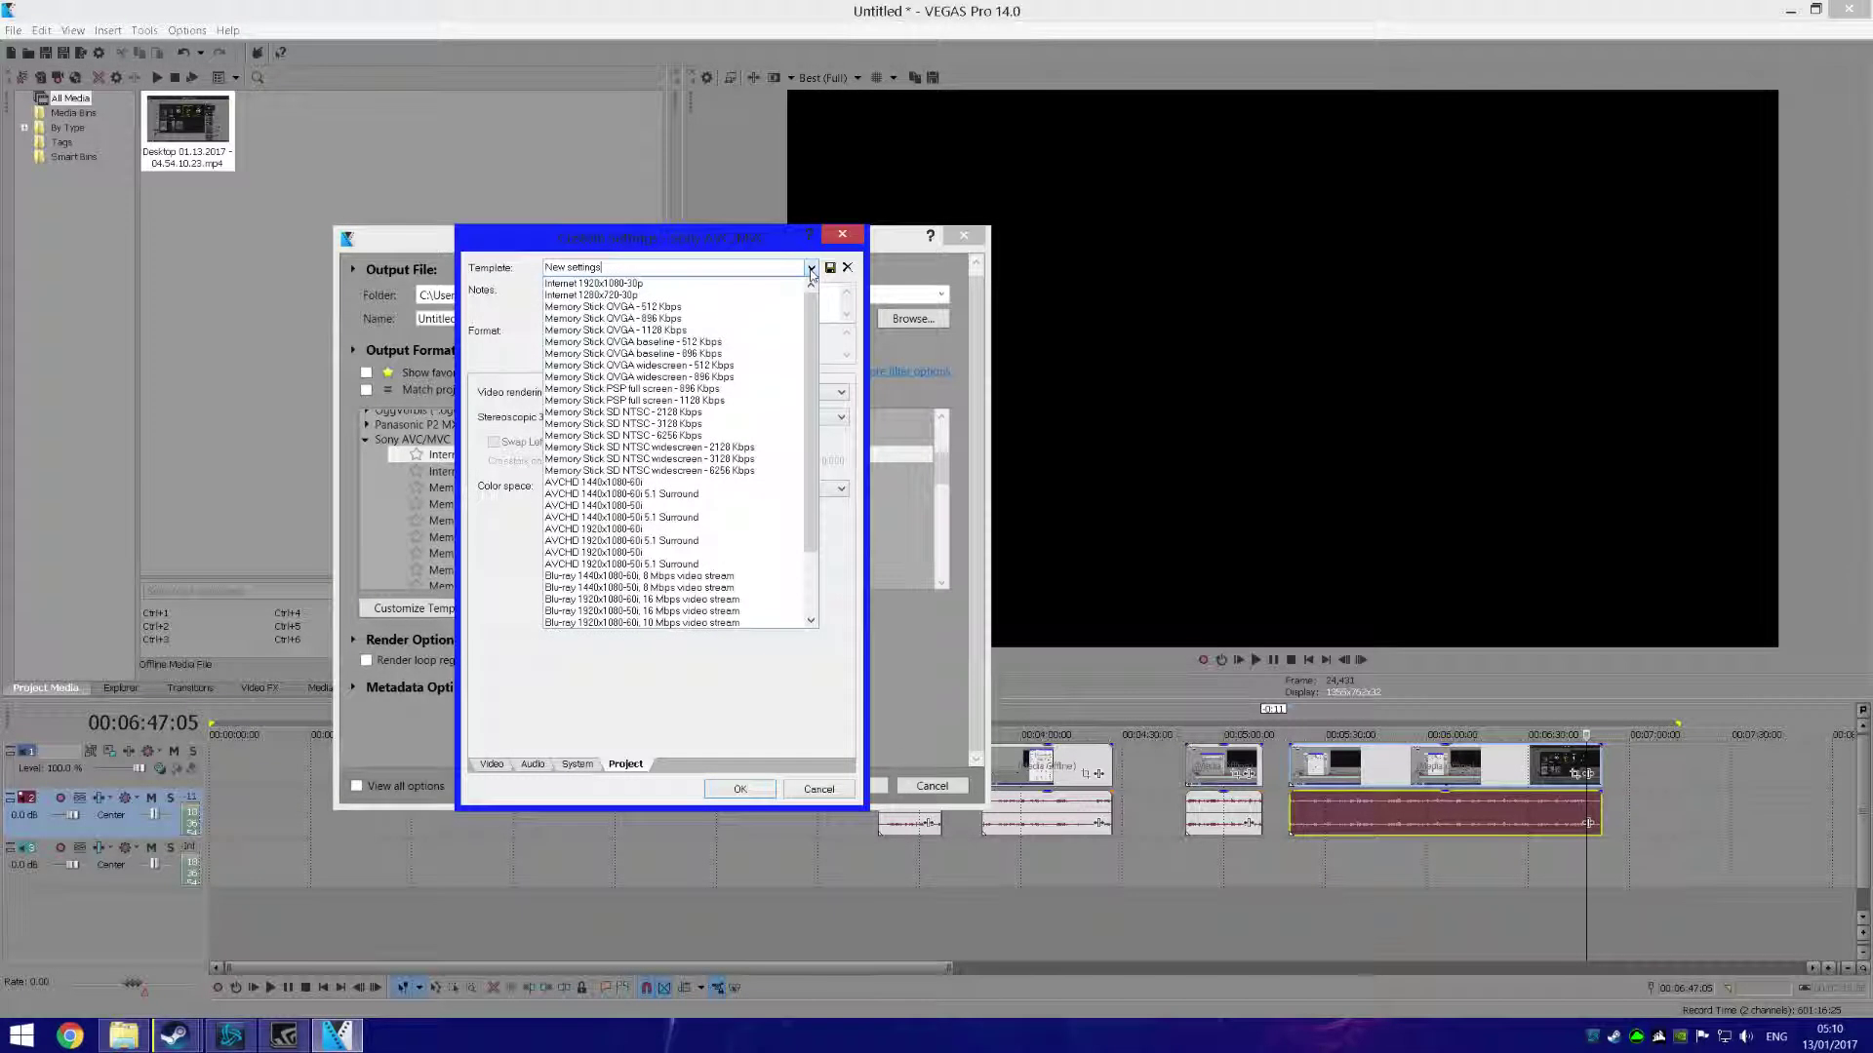
pyautogui.click(811, 269)
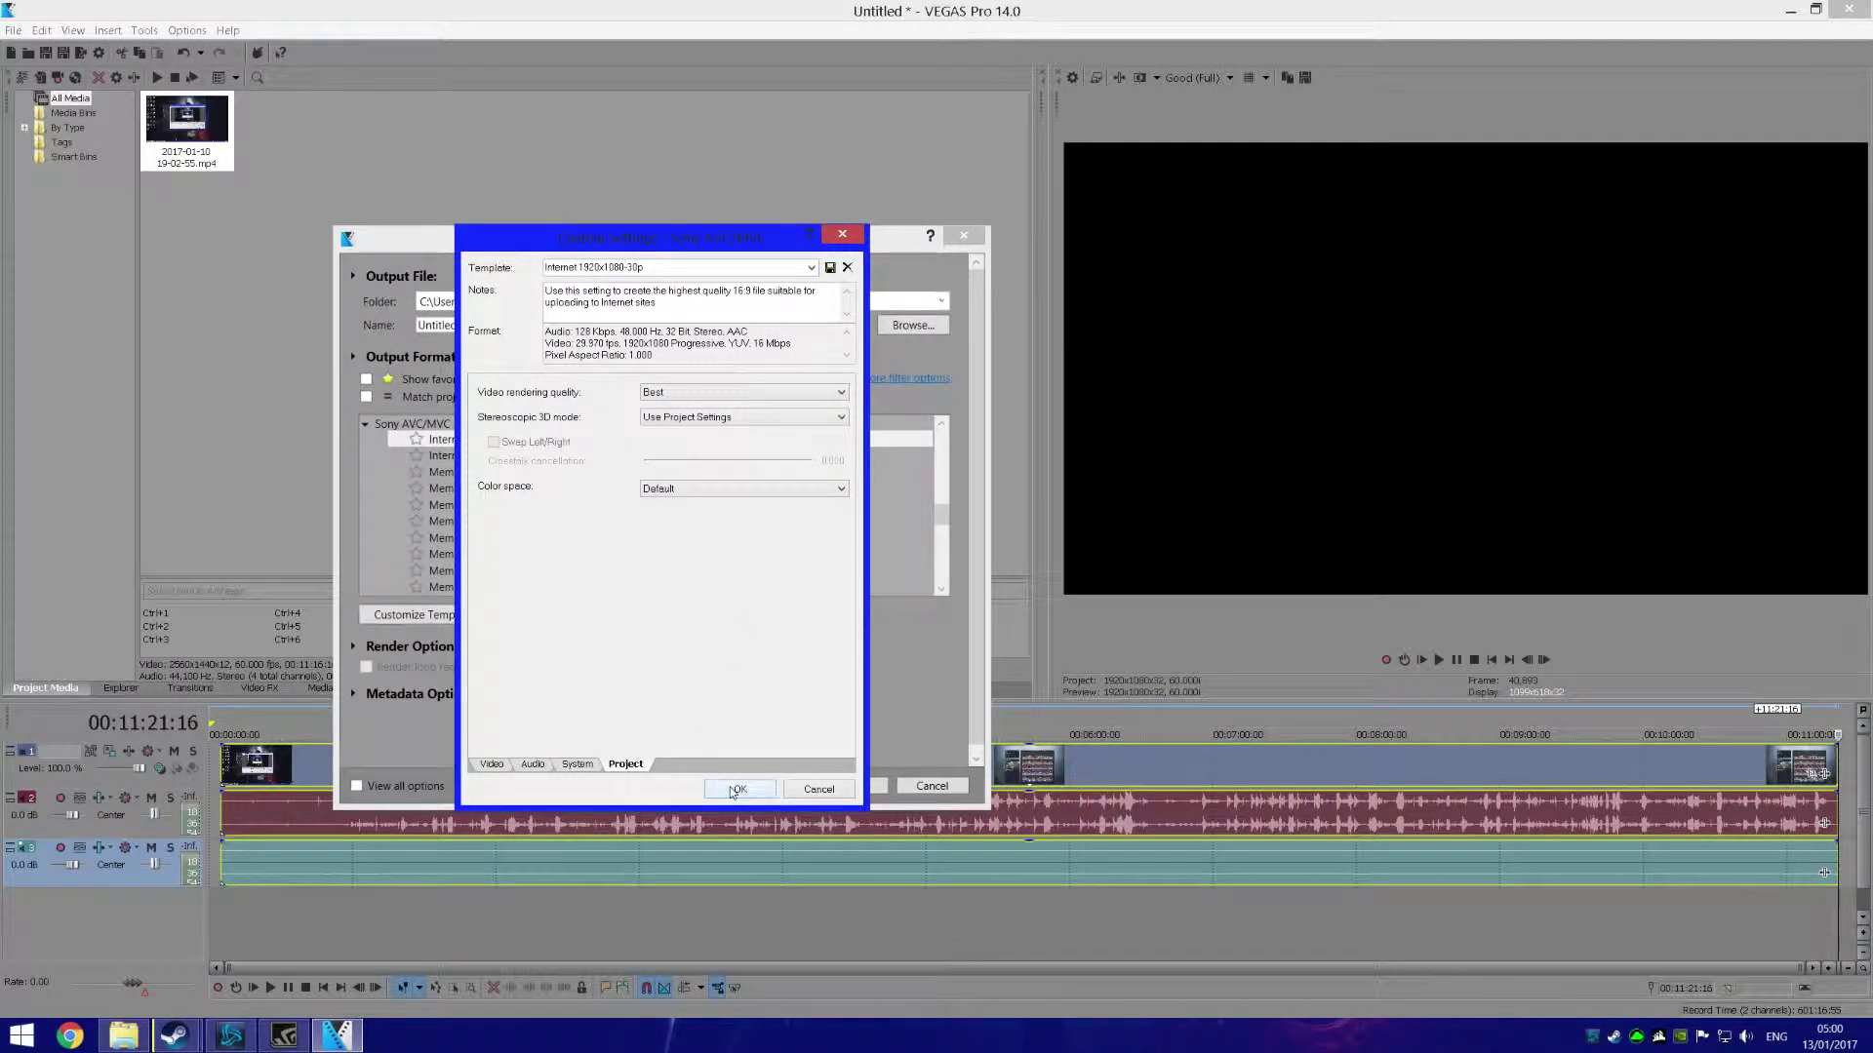
pyautogui.click(738, 790)
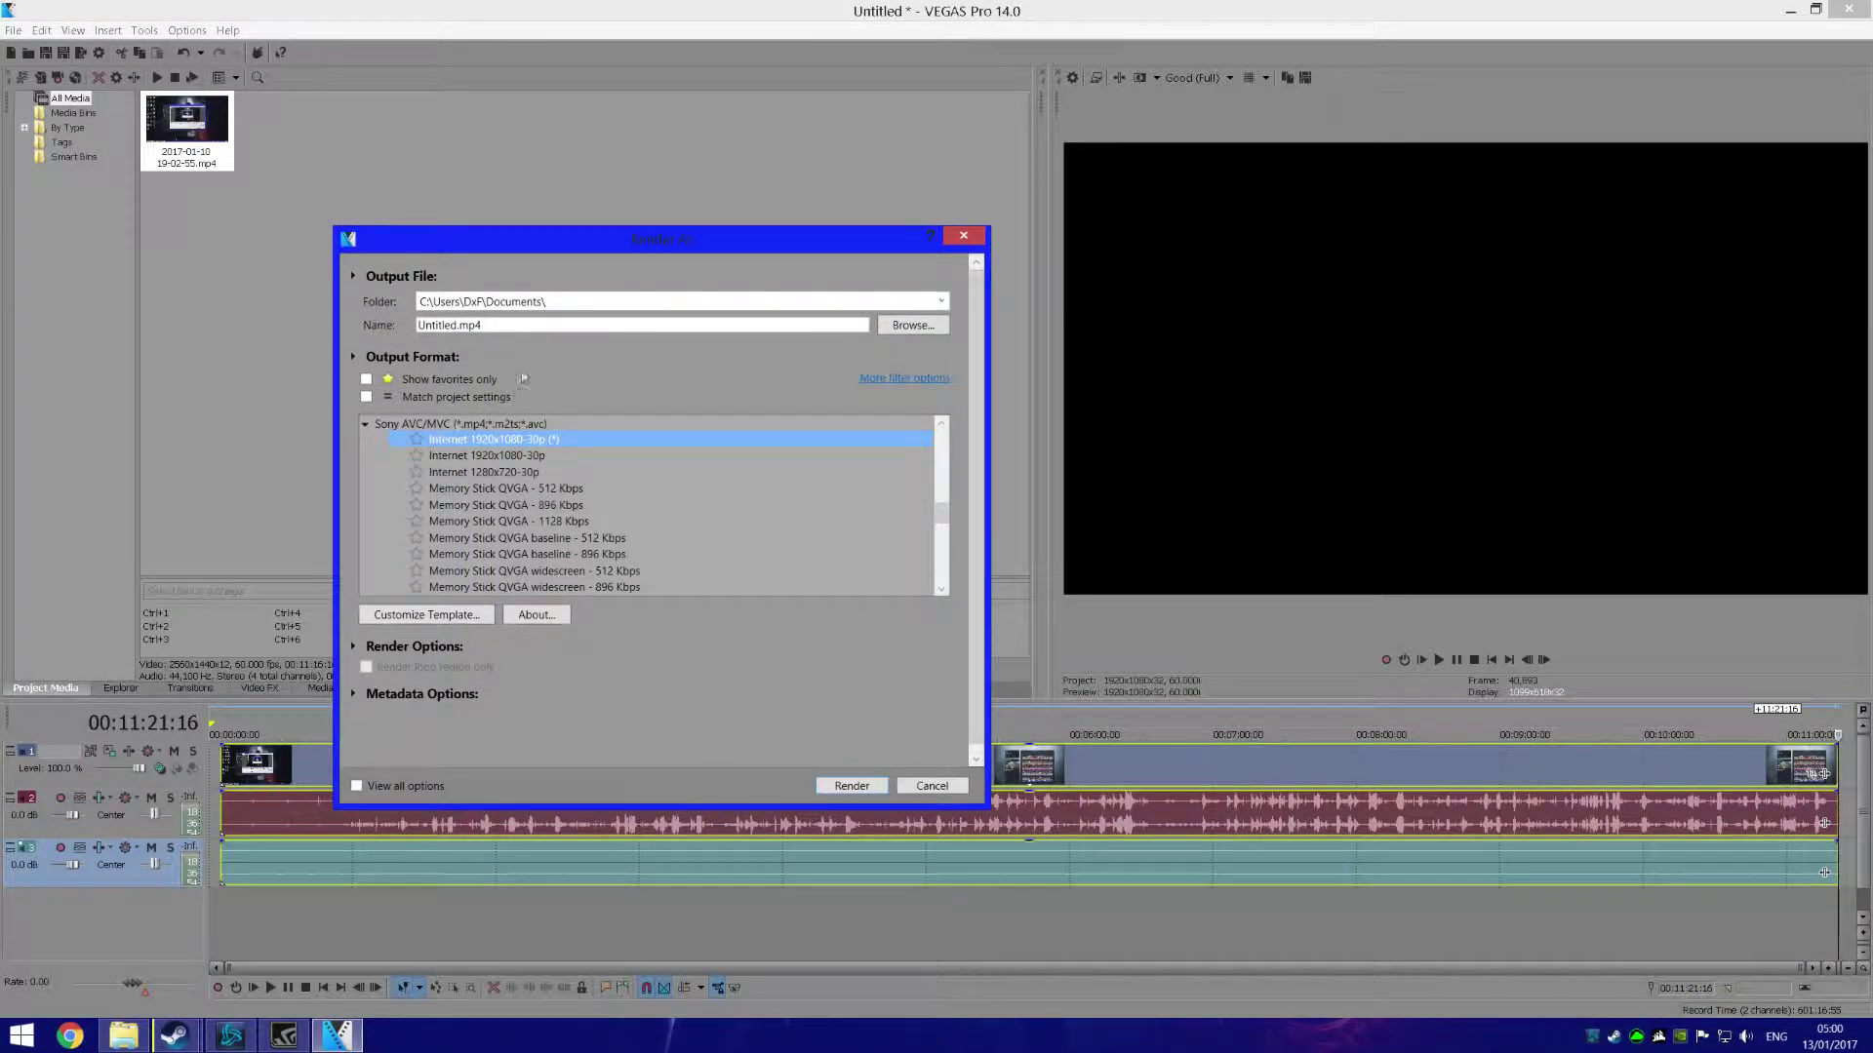